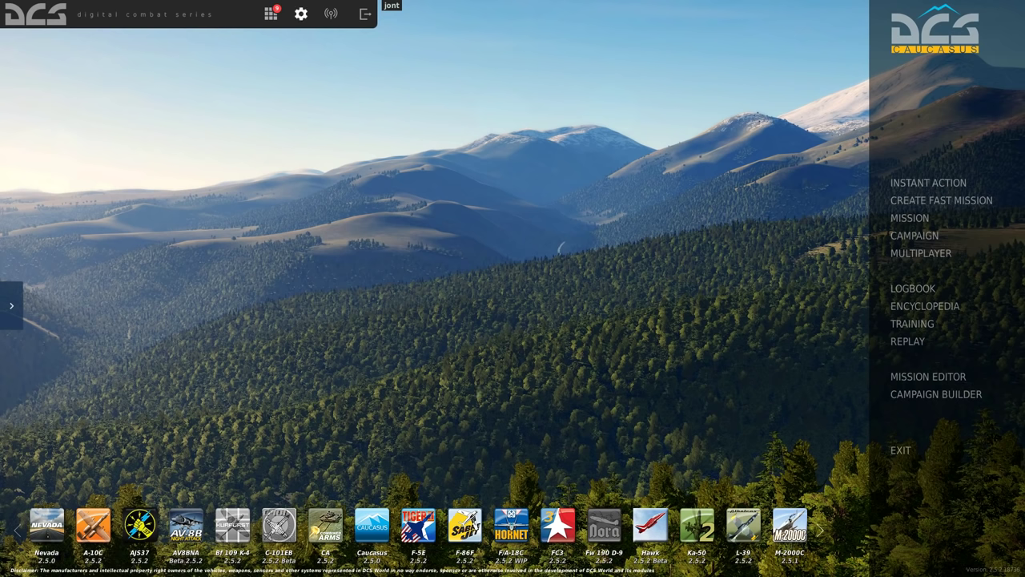
Open the control options and show the bindings for the F-15C
{"action": "left_click", "coordinate": [301, 15]}
{"action": "left_click", "coordinate": [246, 137]}
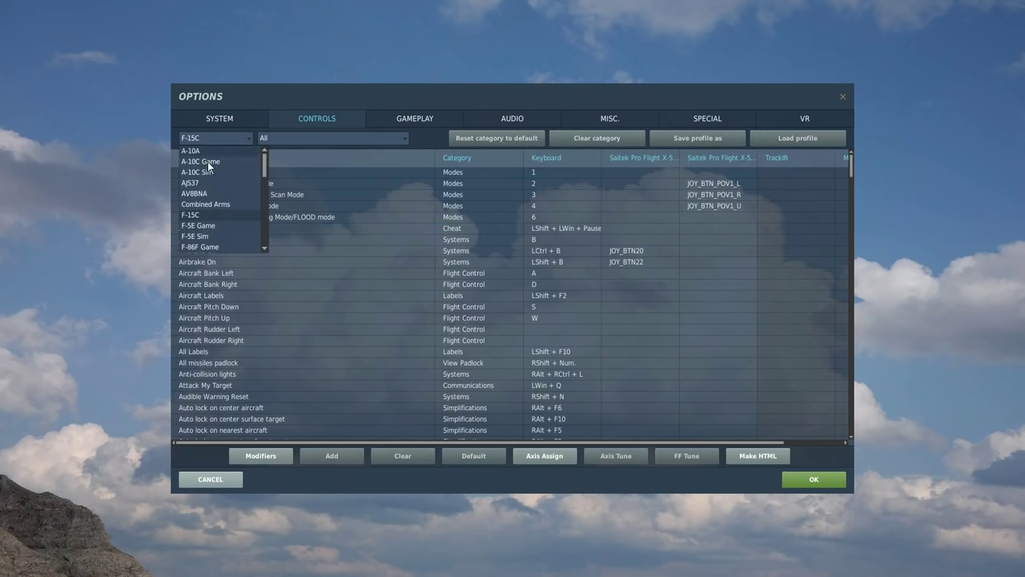
{"action": "left_click", "coordinate": [192, 216]}
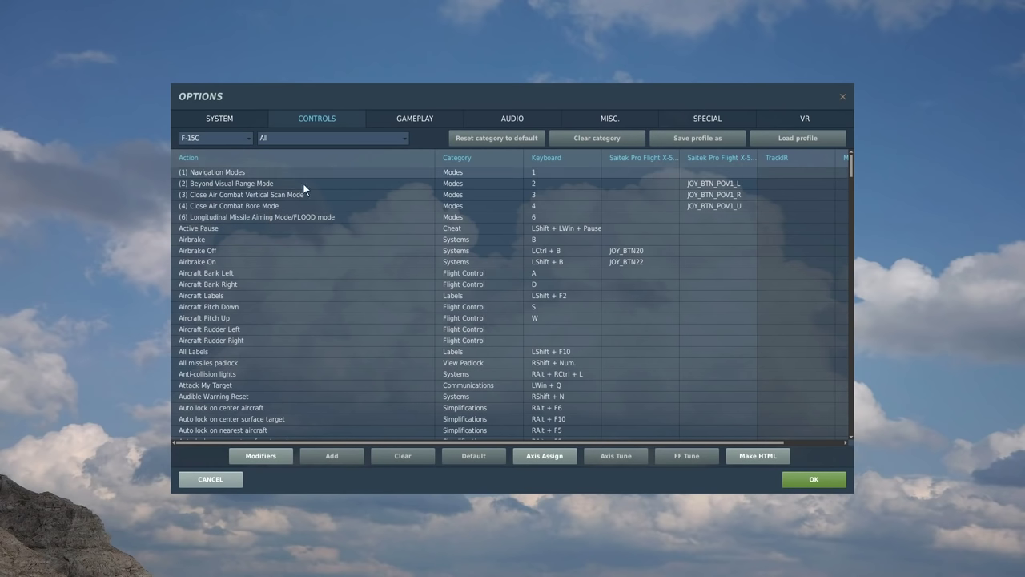
Clear all keyboard bindings for the F-15C and confirm the removal
{"action": "left_click", "coordinate": [564, 182]}
{"action": "left_click", "coordinate": [607, 138]}
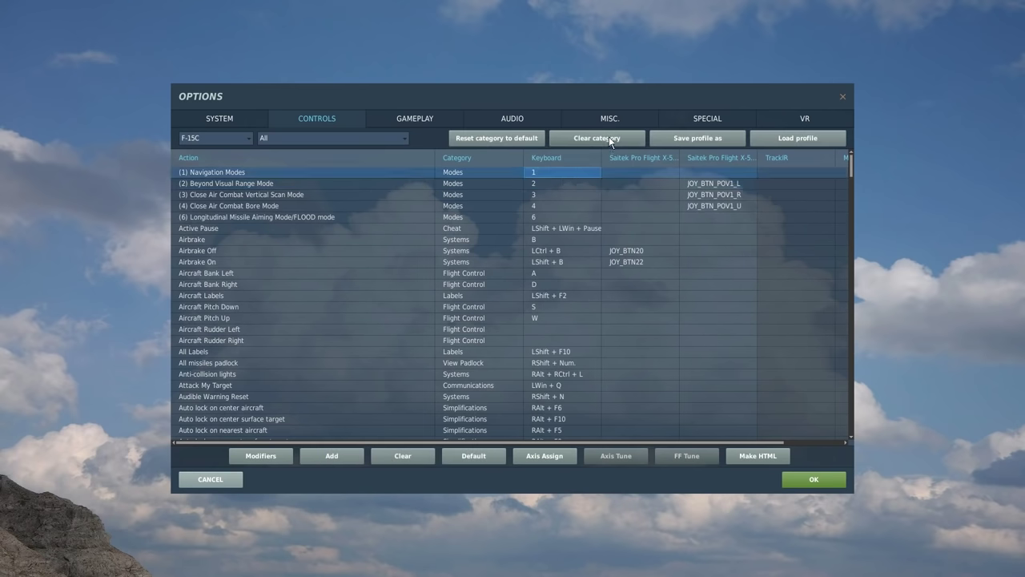
{"action": "left_click", "coordinate": [480, 313]}
Clear all F-15C bindings on both Saitek Pro Flight devices, confirming each removal
{"action": "left_click", "coordinate": [639, 170]}
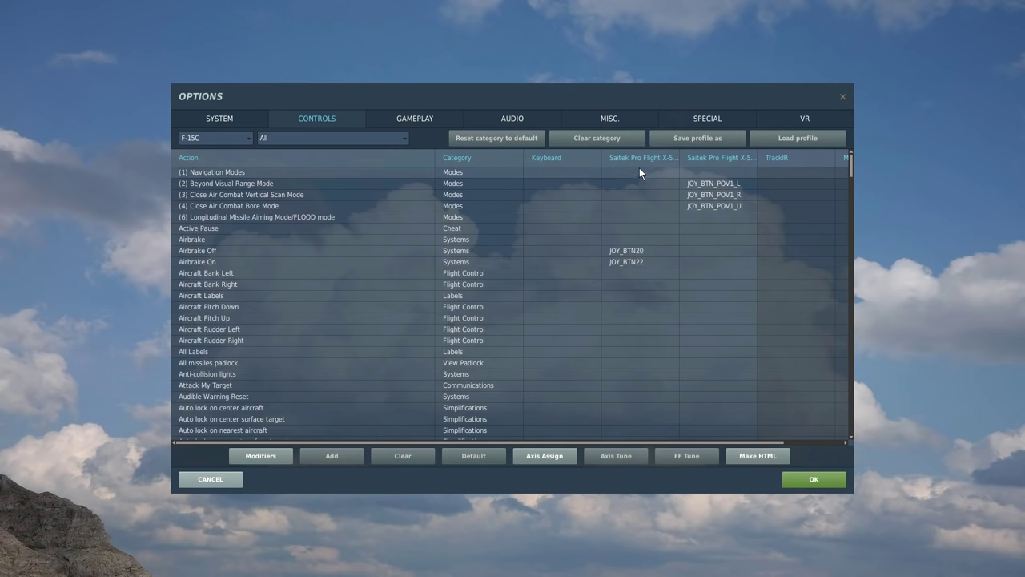
{"action": "left_click", "coordinate": [597, 138]}
{"action": "left_click", "coordinate": [553, 314]}
{"action": "left_click", "coordinate": [719, 171]}
{"action": "left_click", "coordinate": [602, 140]}
{"action": "left_click", "coordinate": [479, 314]}
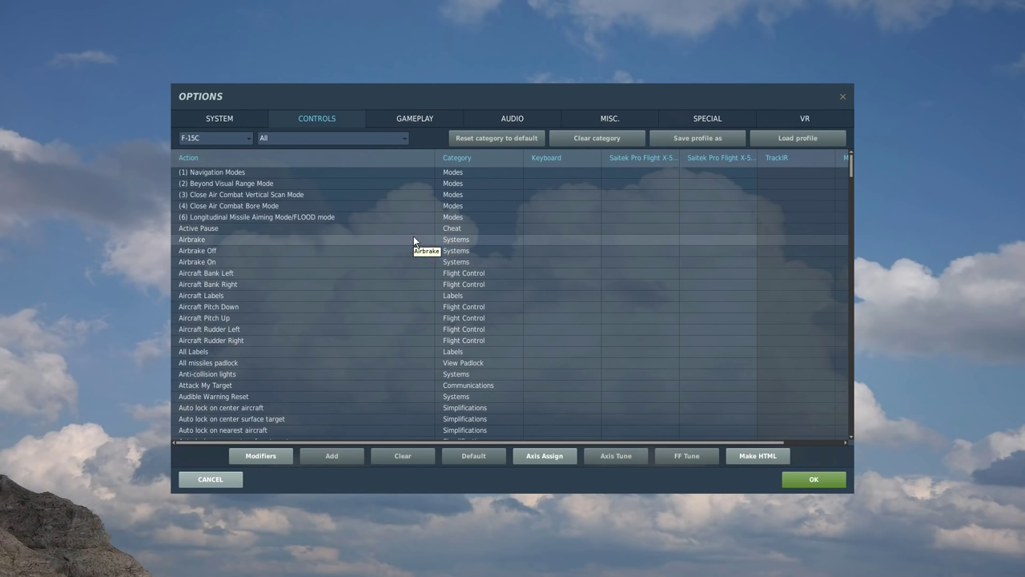
Filter the F-15C action list to the Axis Commands category
{"action": "left_click", "coordinate": [406, 139]}
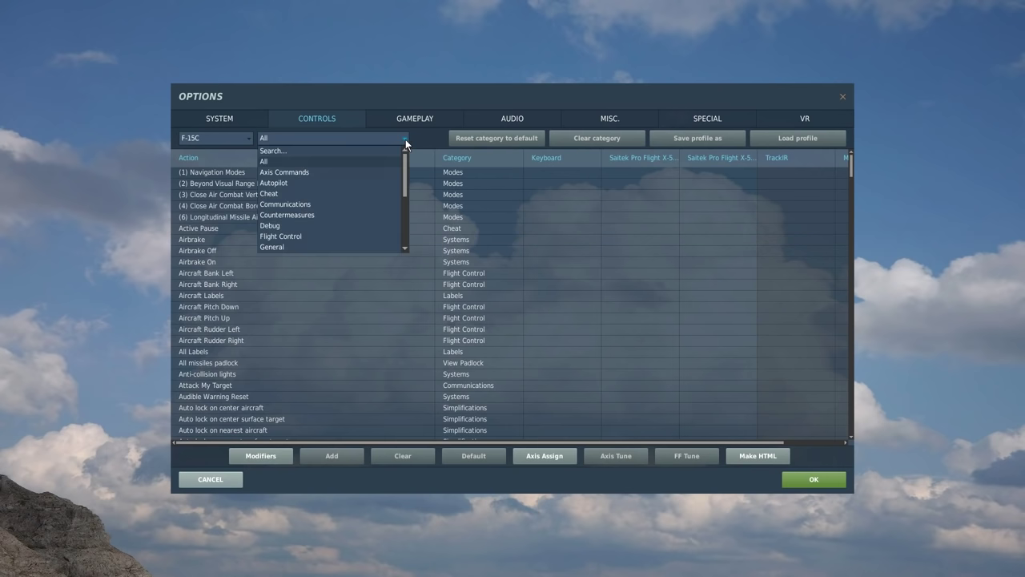
{"action": "left_click", "coordinate": [367, 171]}
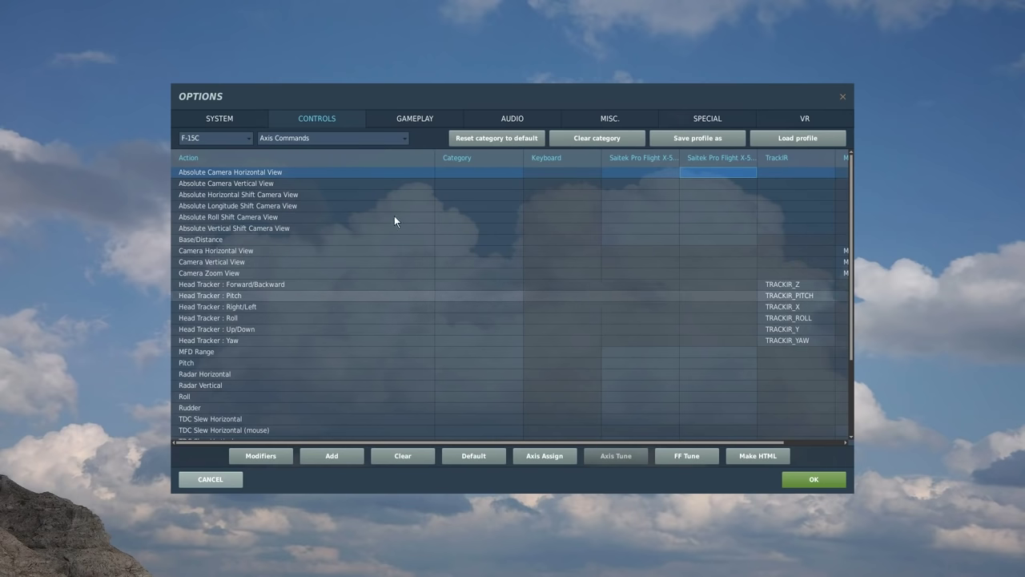
{"action": "left_click", "coordinate": [555, 261]}
{"action": "left_click", "coordinate": [637, 184]}
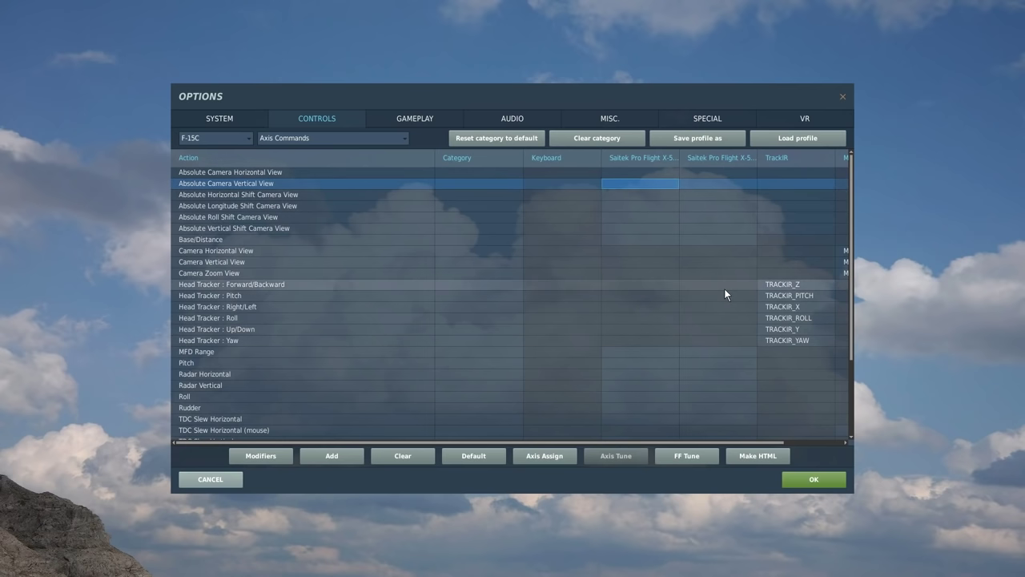
Assign JOY_Y of the second Saitek device to Pitch and tune the axis with a positive curvature
{"action": "scroll", "coordinate": [725, 272], "scroll_direction": "down", "scroll_amount": 3}
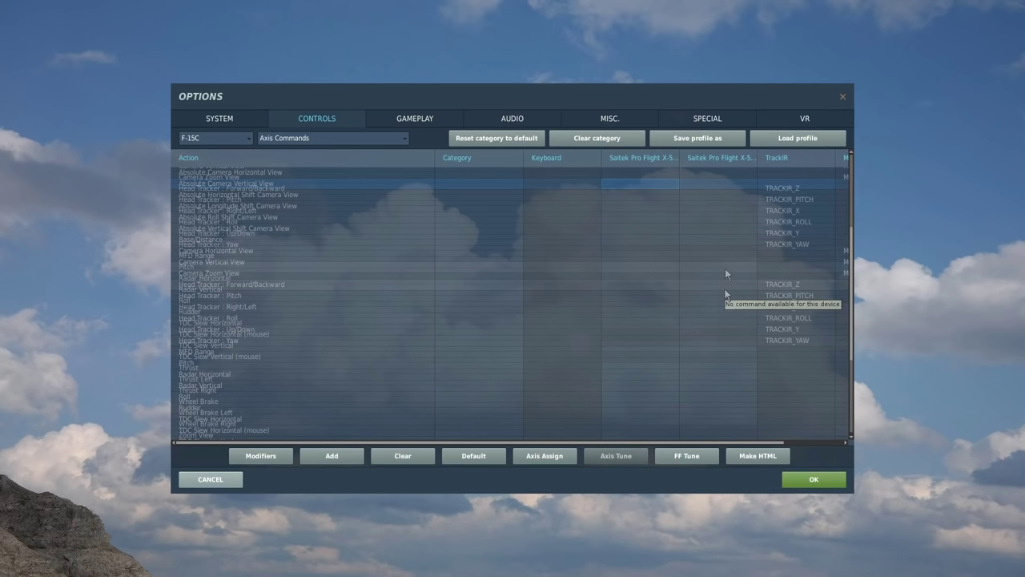
{"action": "left_click", "coordinate": [197, 267]}
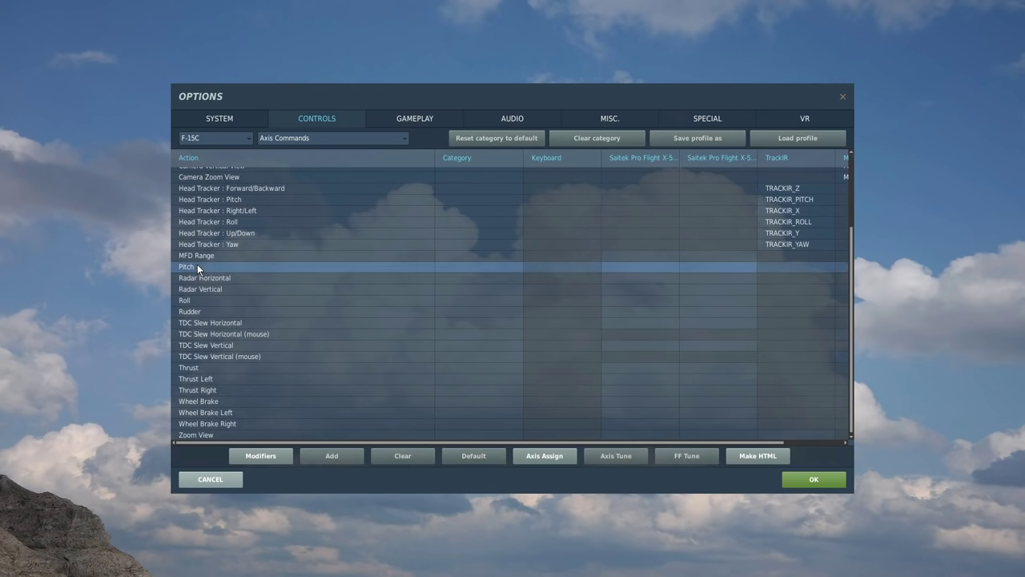
{"action": "double_click", "coordinate": [721, 269]}
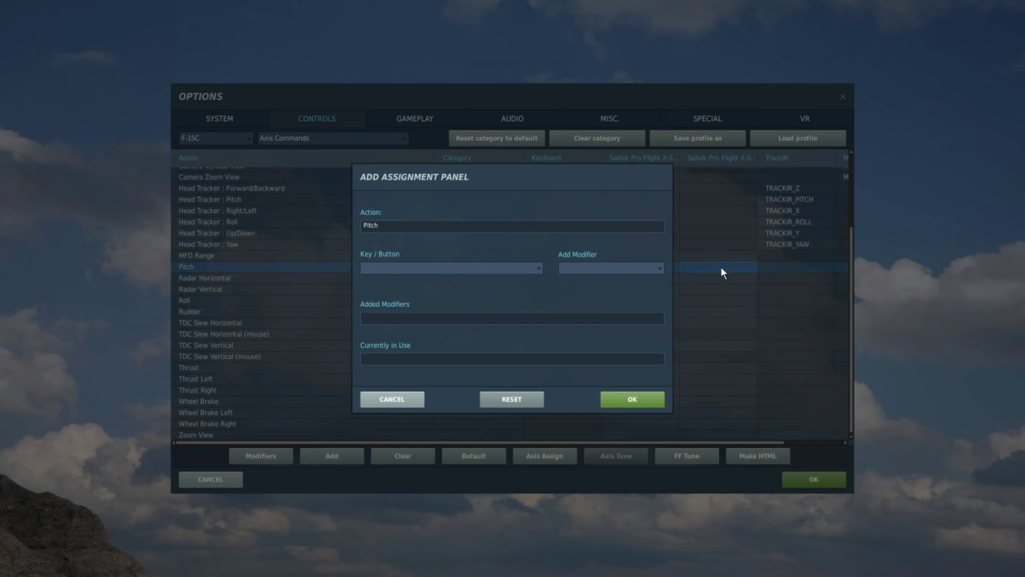
{"action": "left_click", "coordinate": [614, 400]}
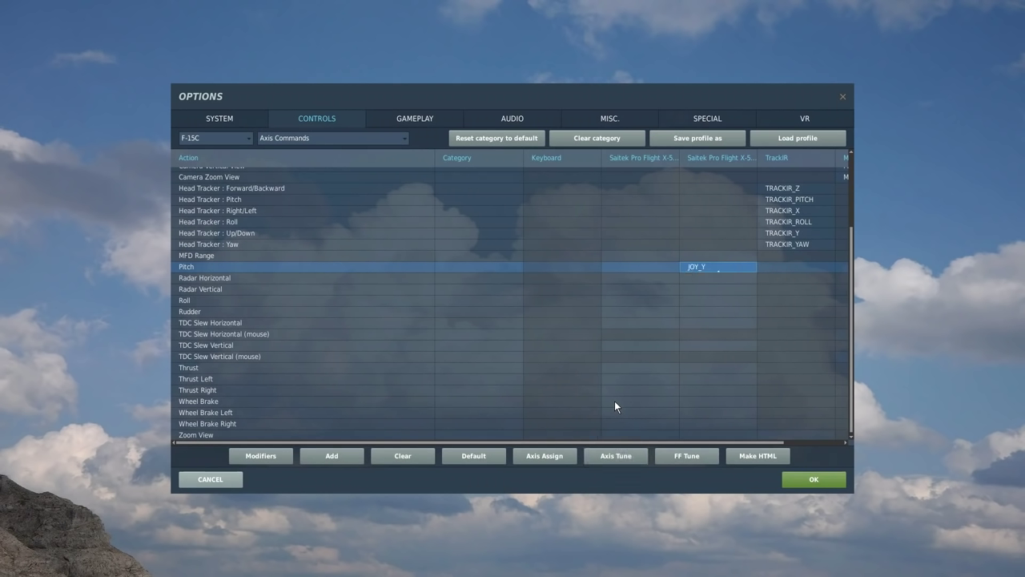
{"action": "left_click", "coordinate": [632, 457]}
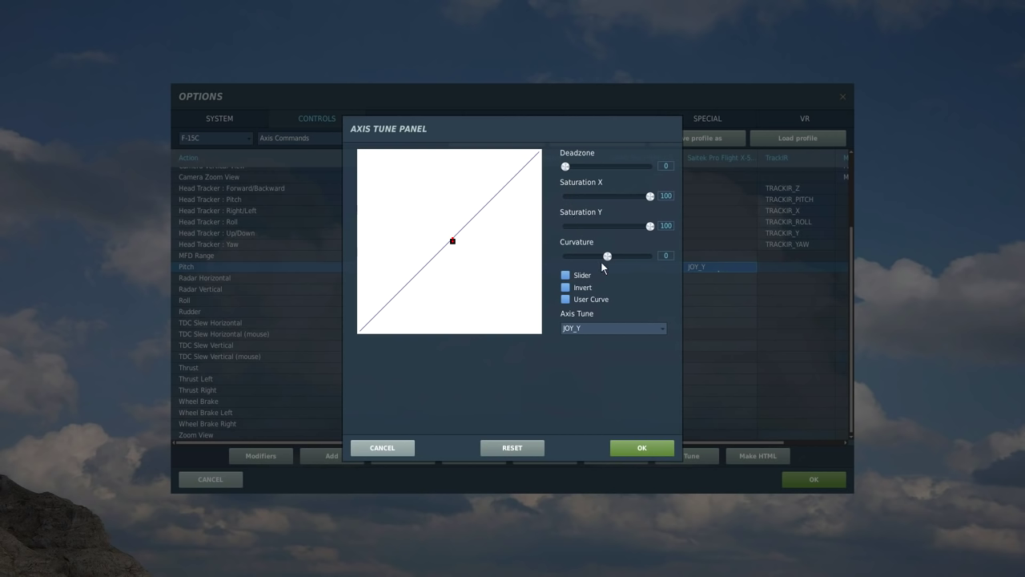
{"action": "left_click_drag", "start_coordinate": [607, 258], "coordinate": [617, 260]}
{"action": "left_click", "coordinate": [629, 449]}
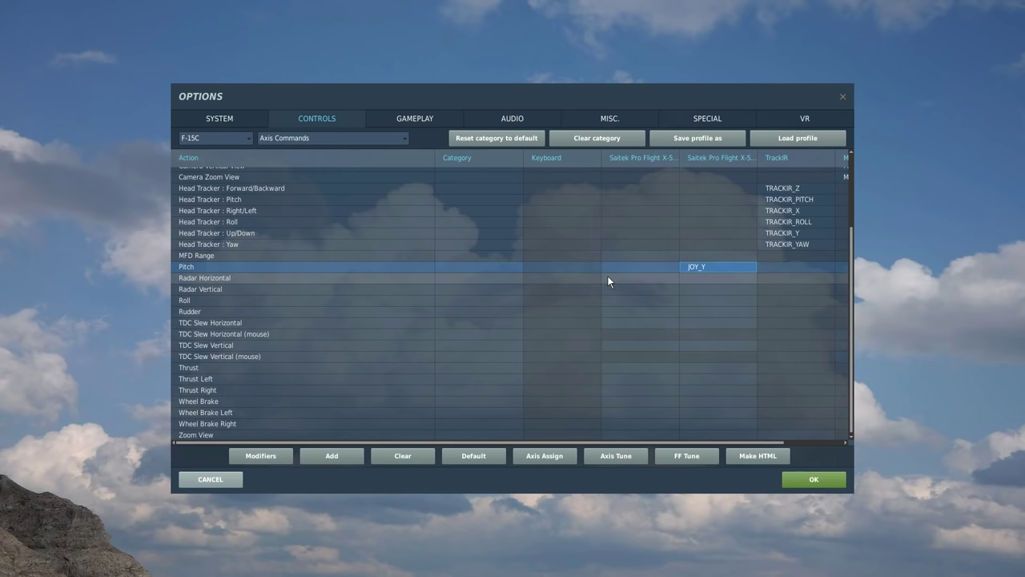
Assign JOY_X of the second Saitek device to Roll and tune the axis with a positive curvature
{"action": "left_click", "coordinate": [690, 303]}
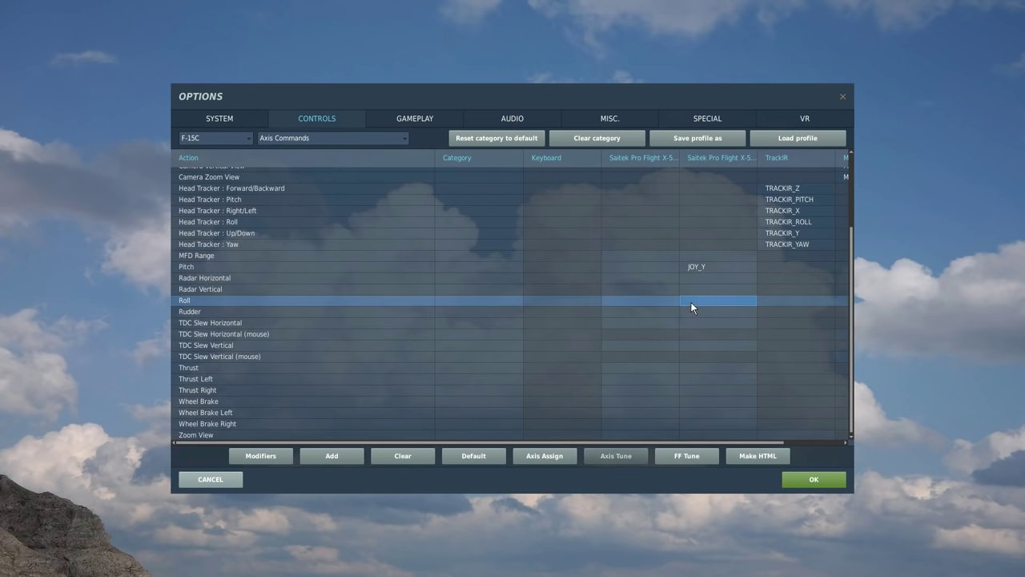
{"action": "double_click", "coordinate": [698, 301]}
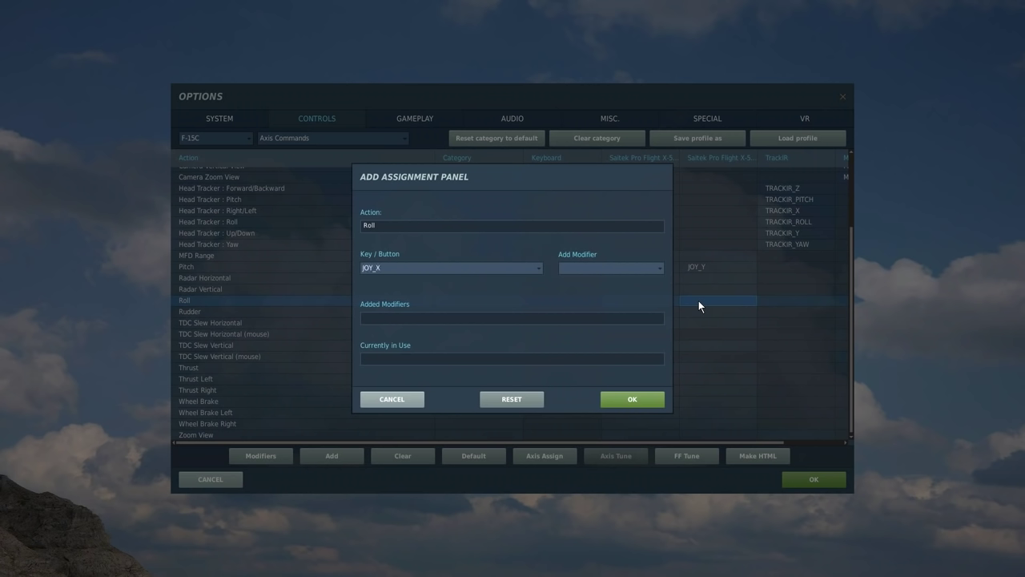
{"action": "left_click", "coordinate": [617, 403]}
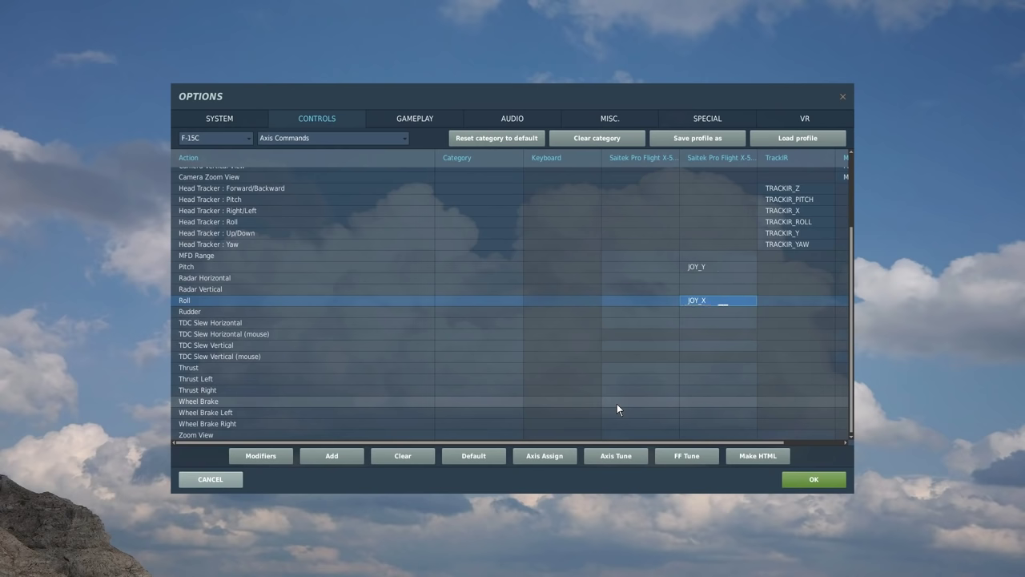
{"action": "left_click", "coordinate": [615, 456]}
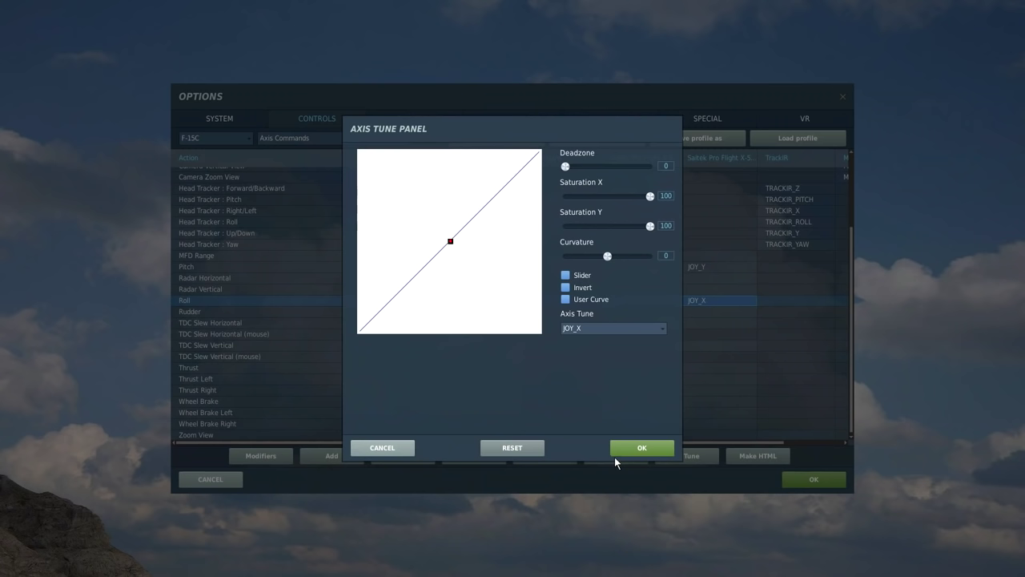
{"action": "left_click_drag", "start_coordinate": [609, 256], "coordinate": [617, 260]}
{"action": "left_click", "coordinate": [643, 448]}
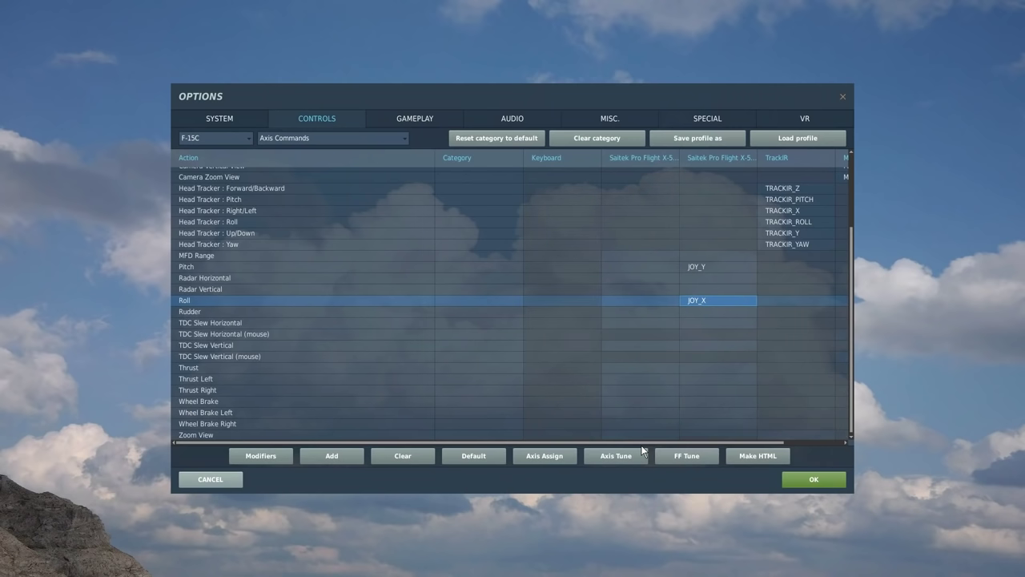
Assign JOY_RZ of the second Saitek device to Rudder and set the axis curvature to 25
{"action": "left_click", "coordinate": [304, 311]}
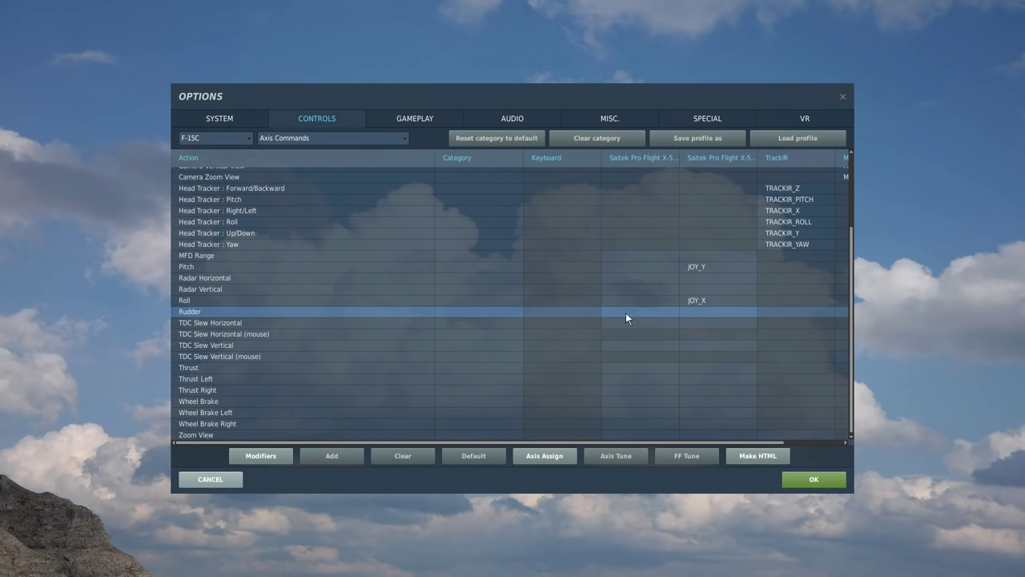
{"action": "left_click", "coordinate": [715, 314]}
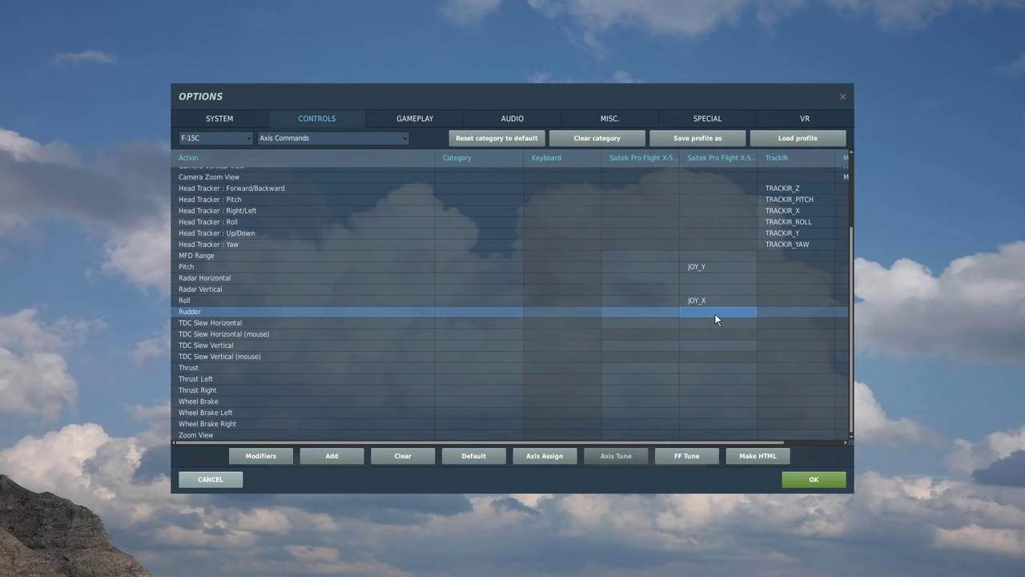
{"action": "double_click", "coordinate": [714, 314]}
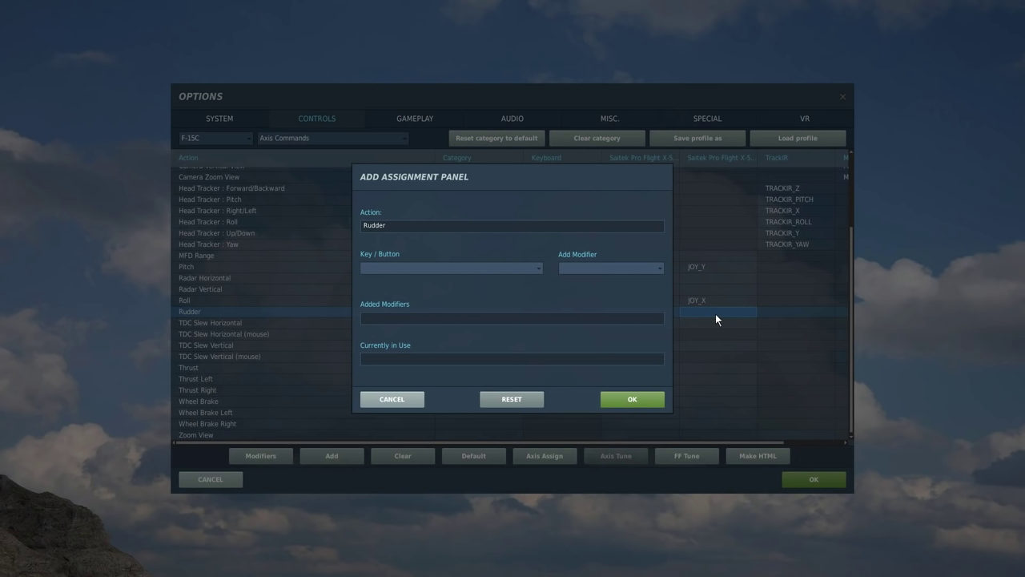
{"action": "left_click", "coordinate": [641, 398]}
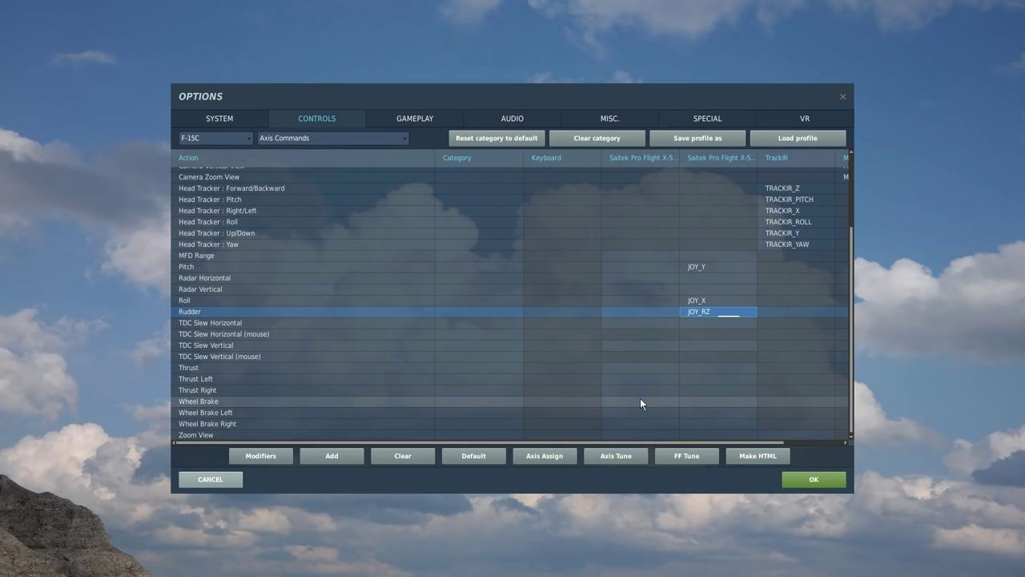
{"action": "left_click", "coordinate": [629, 455]}
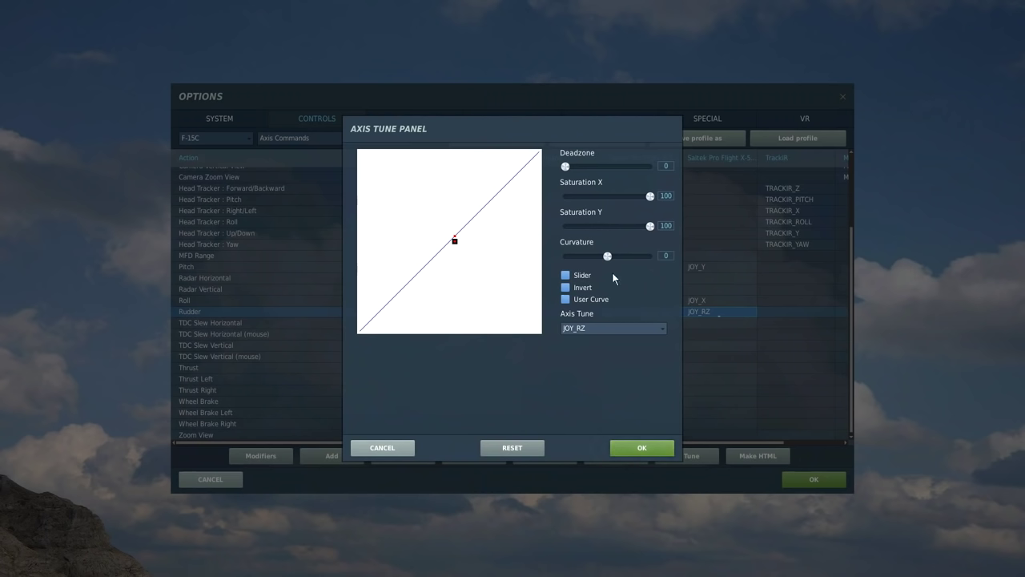
{"action": "left_click_drag", "start_coordinate": [607, 257], "coordinate": [617, 260]}
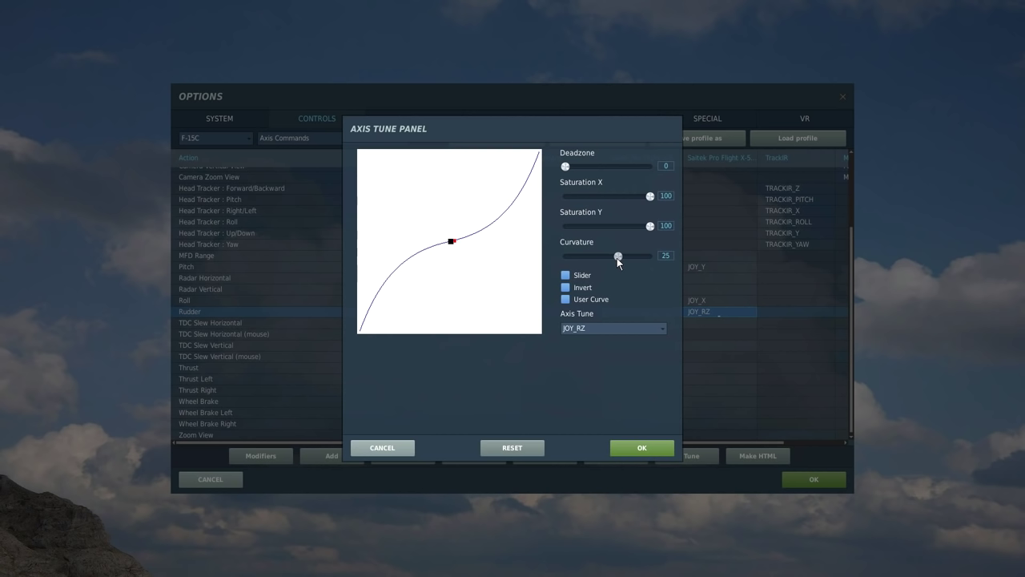
{"action": "left_click", "coordinate": [643, 450]}
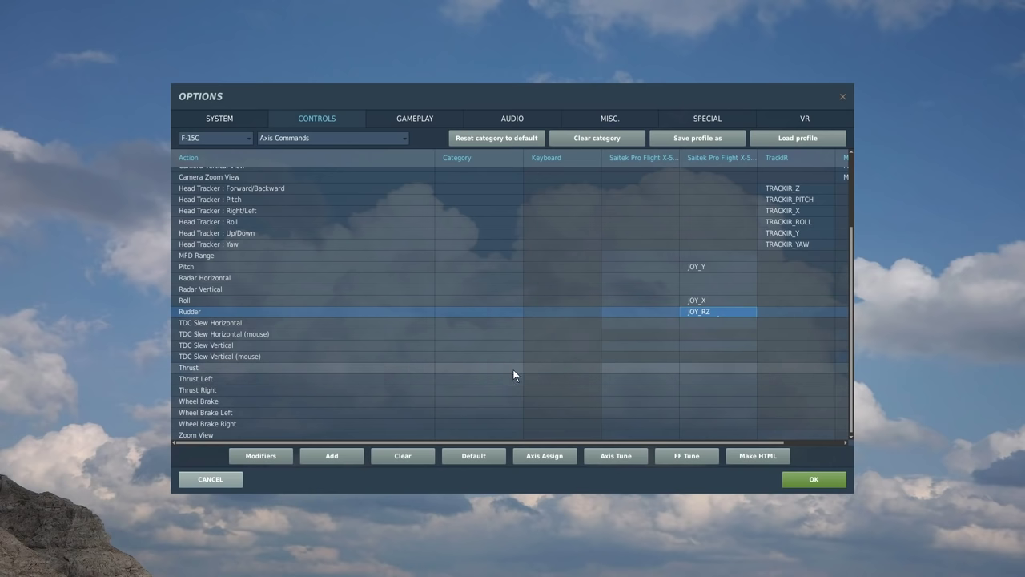
On the first Saitek device, assign JOY_X to Thrust Left and JOY_Y to Thrust Right
{"action": "left_click", "coordinate": [546, 380]}
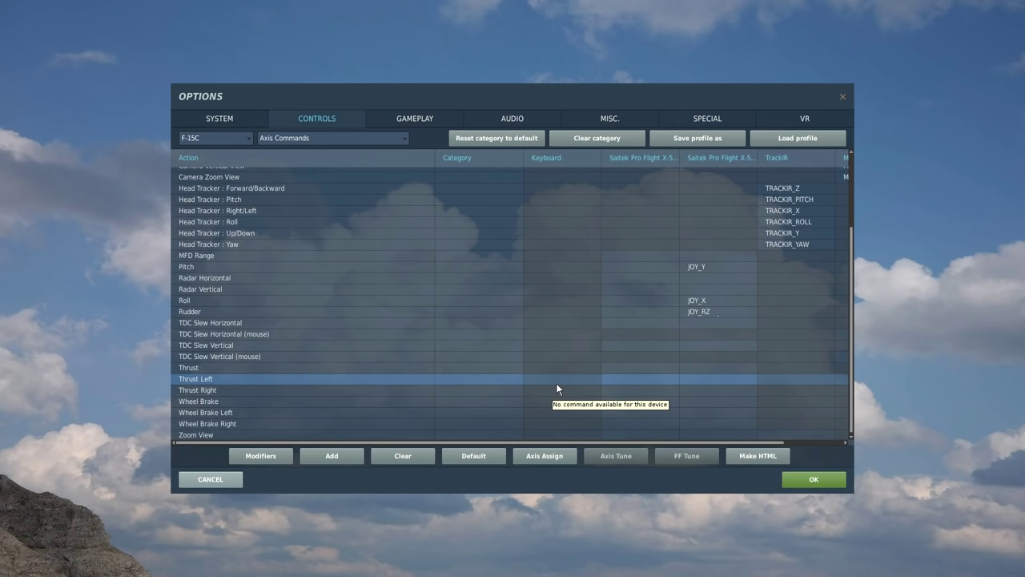
{"action": "left_click", "coordinate": [625, 380]}
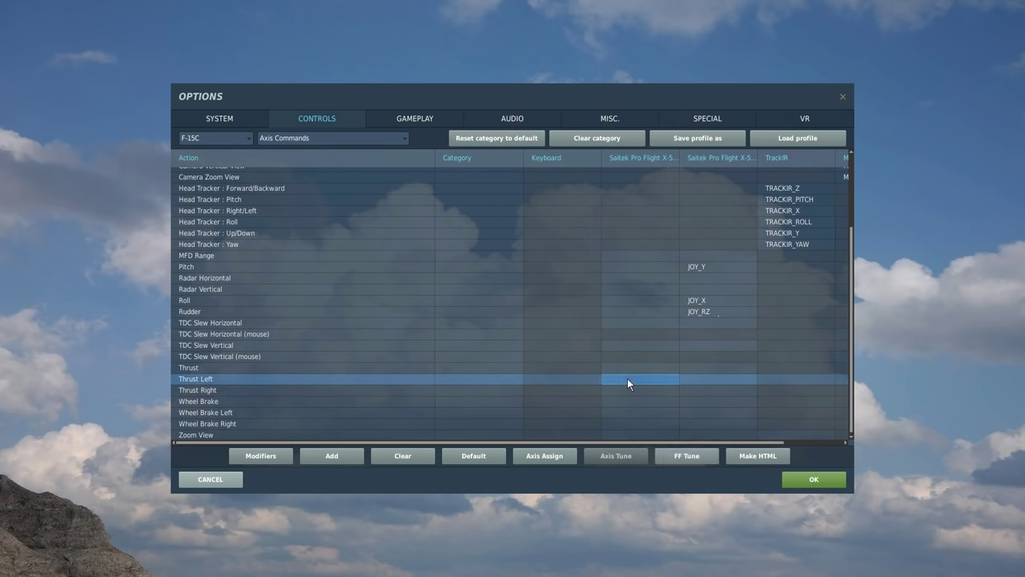
{"action": "double_click", "coordinate": [627, 378]}
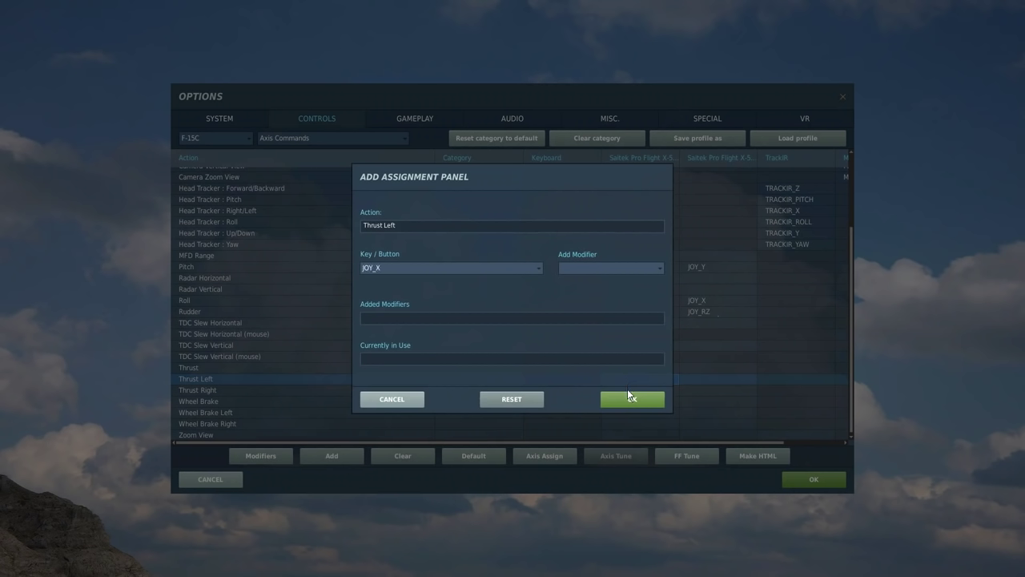
{"action": "left_click", "coordinate": [628, 395]}
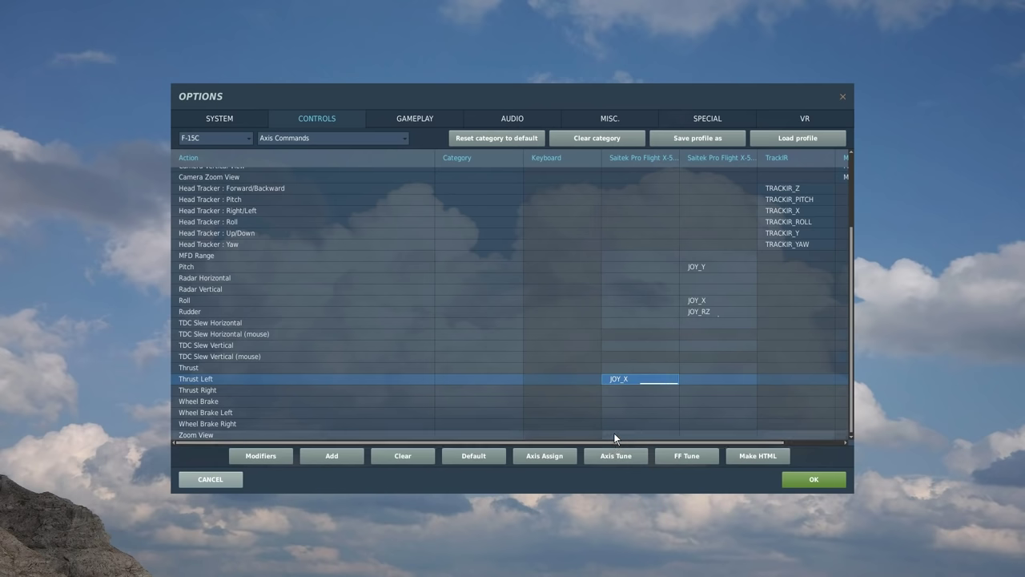
{"action": "double_click", "coordinate": [625, 390]}
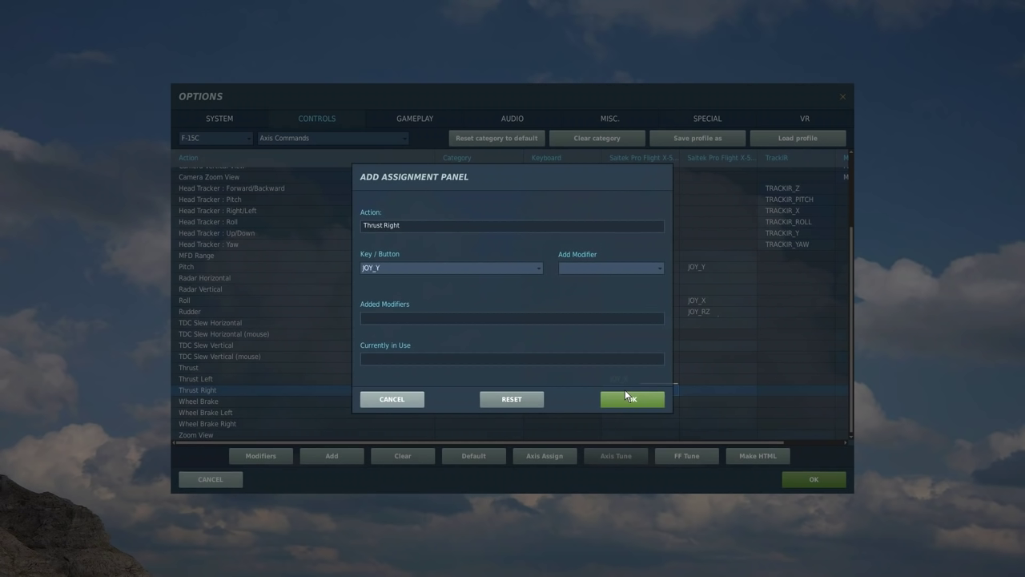
{"action": "left_click", "coordinate": [625, 392]}
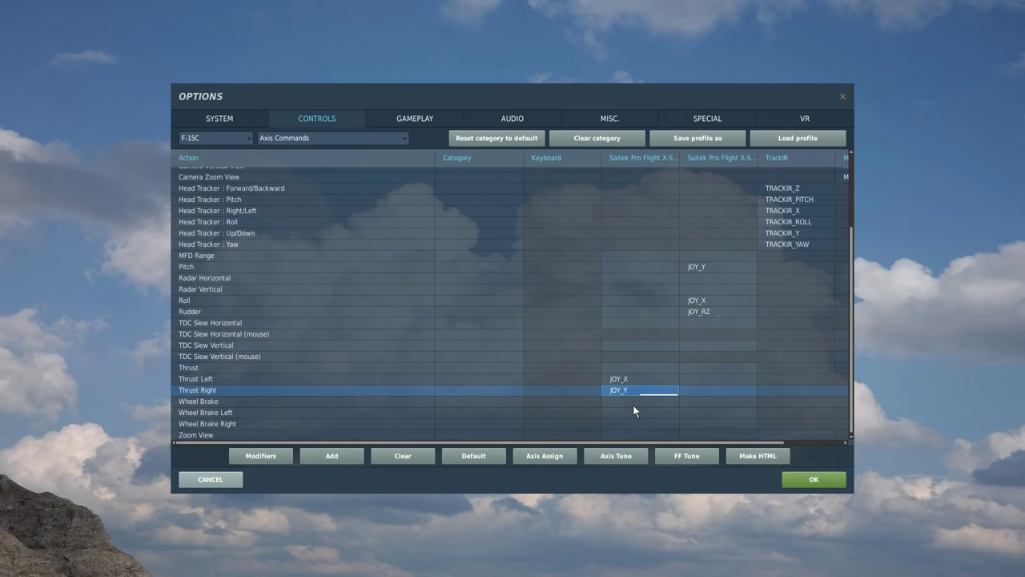
Assign JOY_Z of the first Saitek device to the Zoom View axis
{"action": "scroll", "coordinate": [633, 407], "scroll_direction": "down", "scroll_amount": 1}
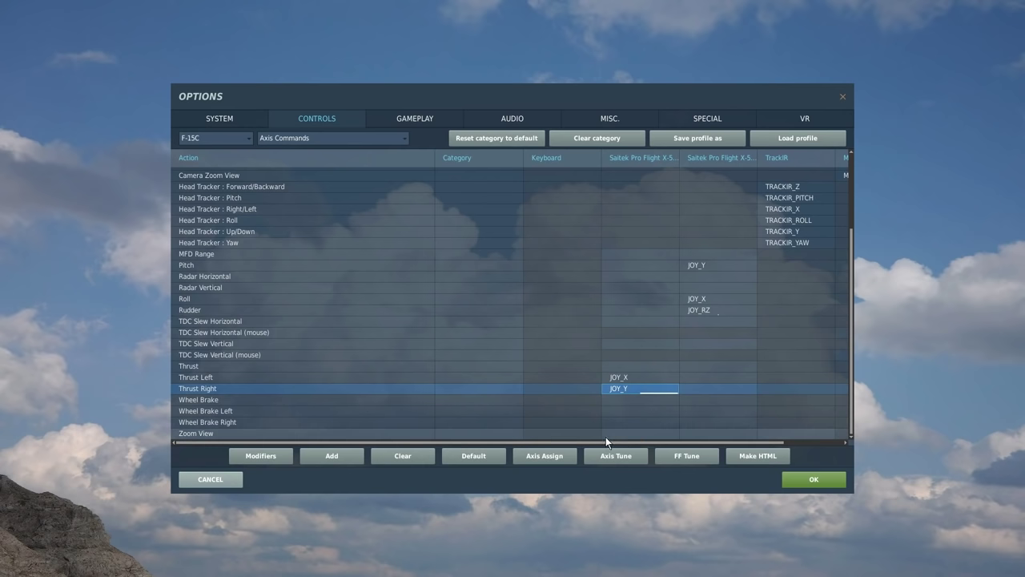
{"action": "left_click", "coordinate": [634, 432]}
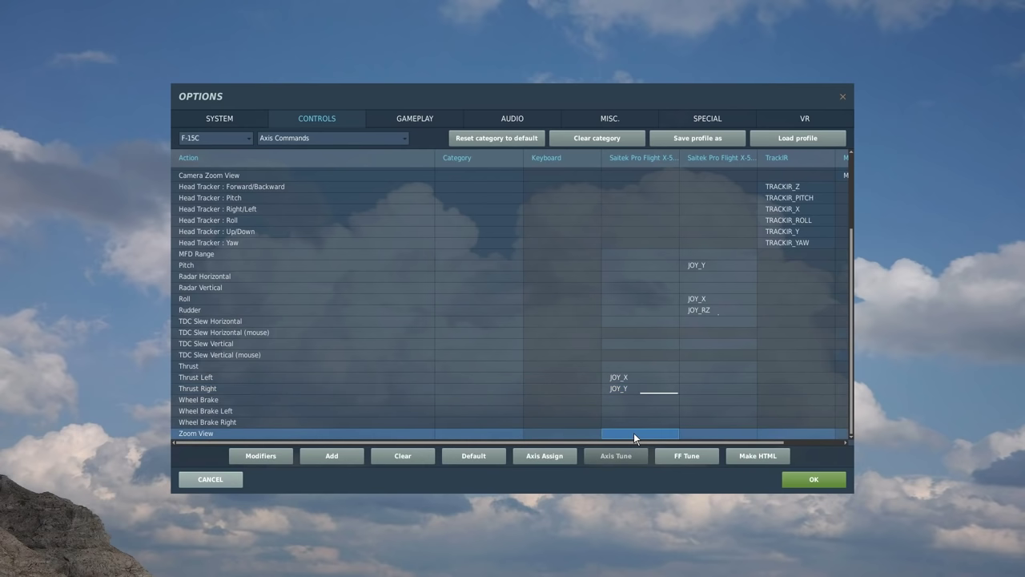
{"action": "double_click", "coordinate": [633, 432]}
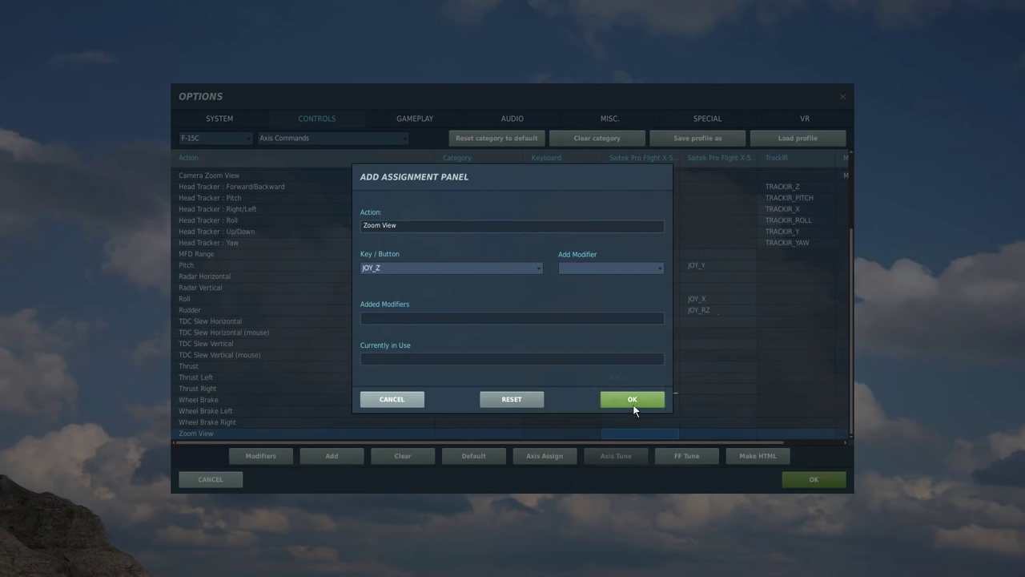
{"action": "left_click", "coordinate": [632, 400]}
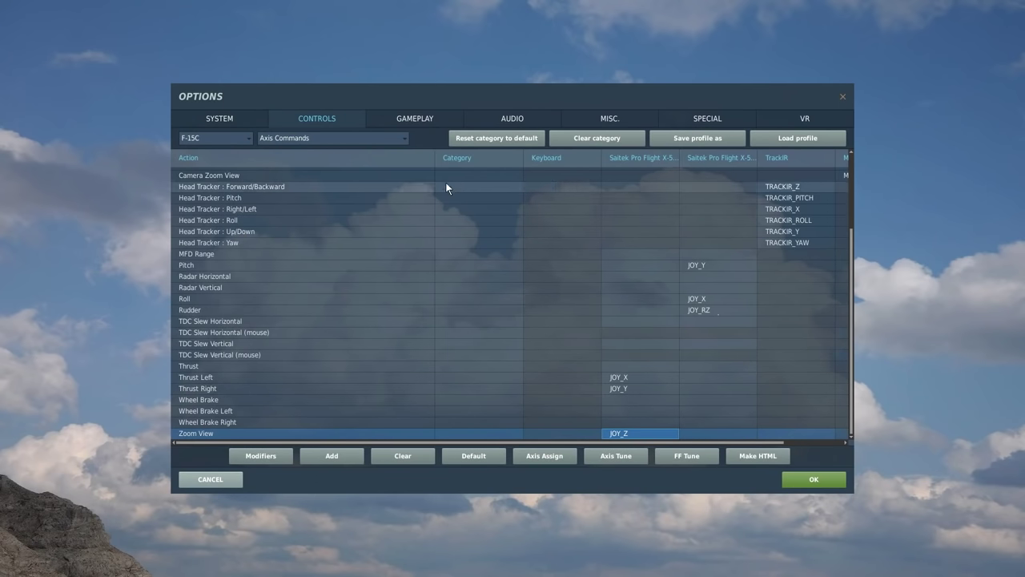
Search the actions for "counter" and, on the first Saitek device, assign JOY_BTN28 to Countermeasures Chaff Dispense and JOY_BTN29 to Countermeasures Flares Dispense
{"action": "left_click", "coordinate": [403, 139]}
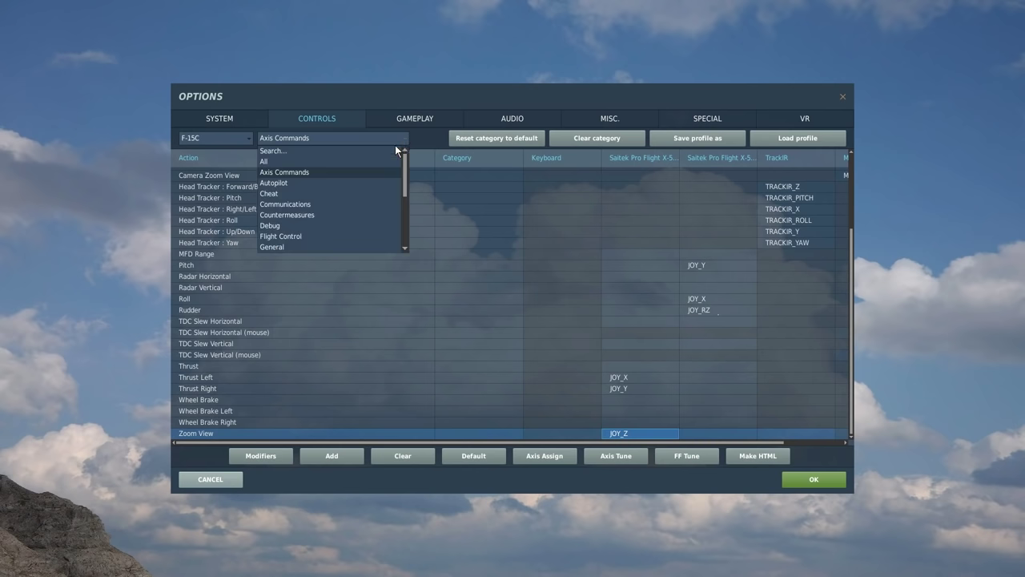
{"action": "left_click", "coordinate": [378, 152]}
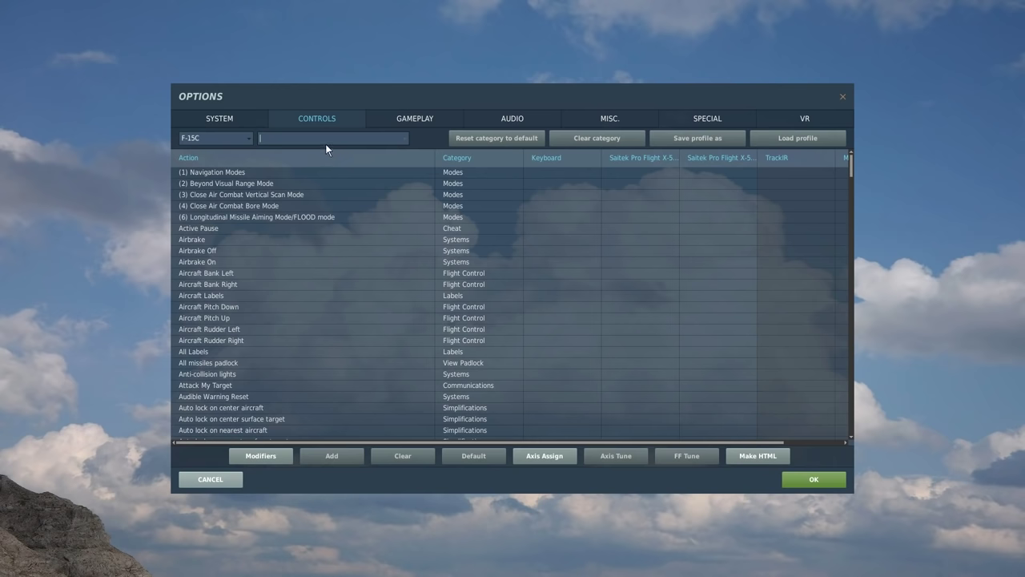
{"action": "type", "text": "counter"}
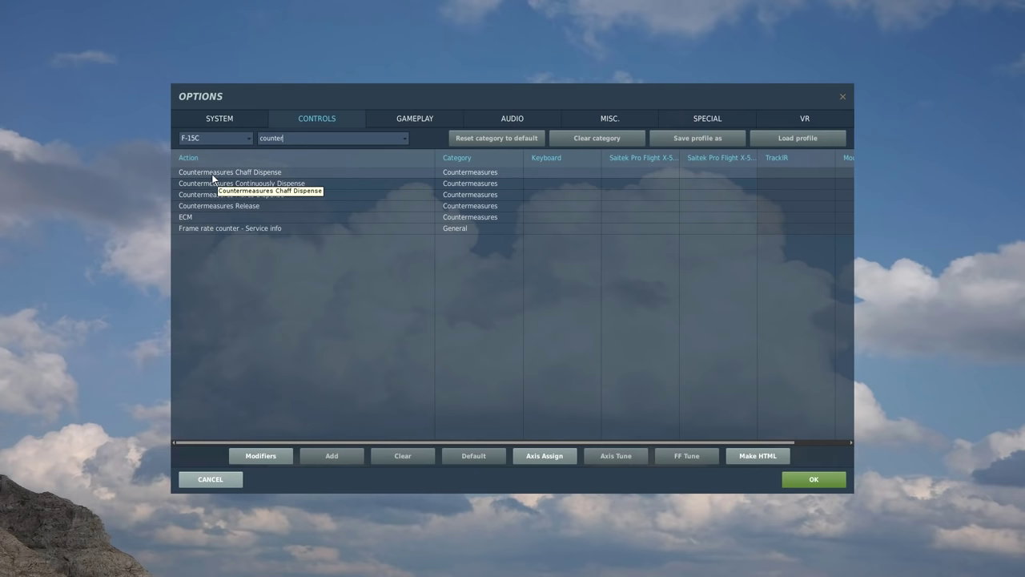
{"action": "double_click", "coordinate": [629, 173]}
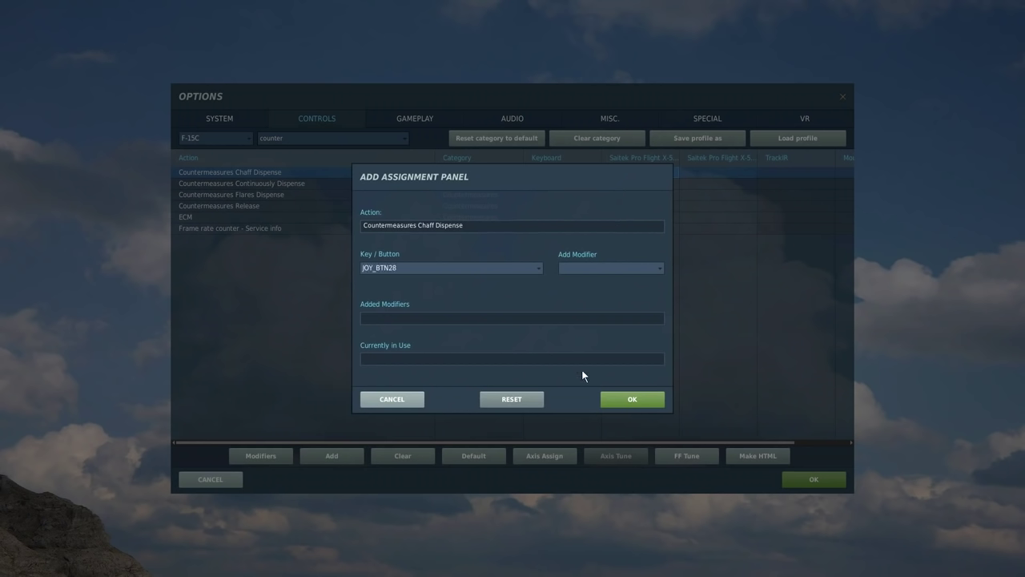
{"action": "left_click", "coordinate": [635, 399]}
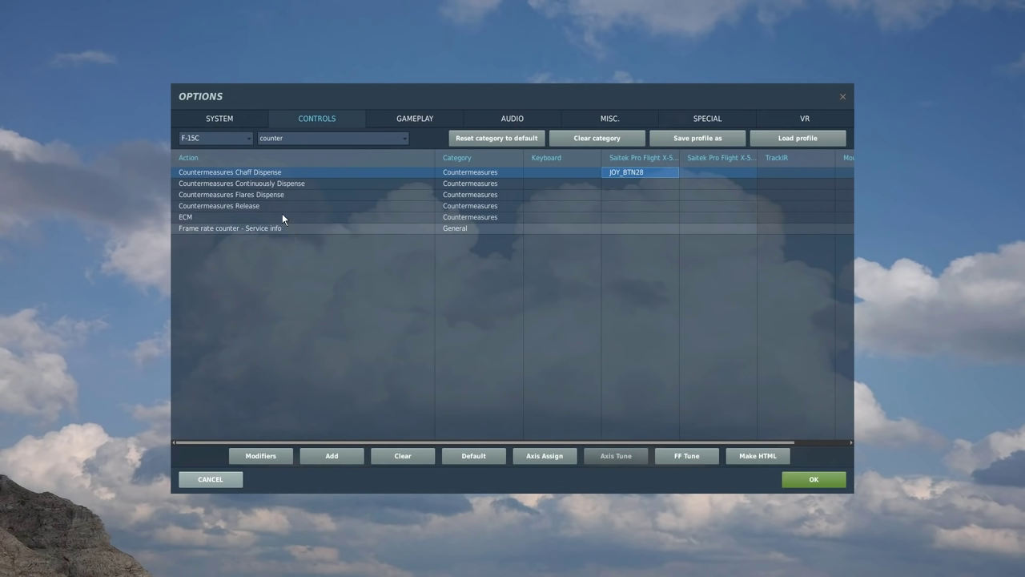
{"action": "left_click", "coordinate": [240, 196]}
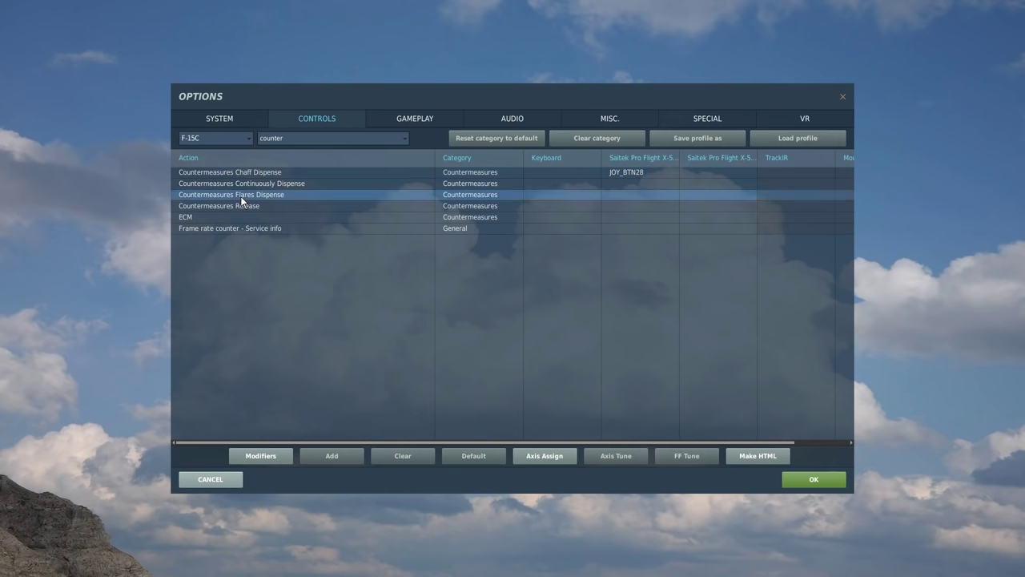
{"action": "double_click", "coordinate": [629, 197]}
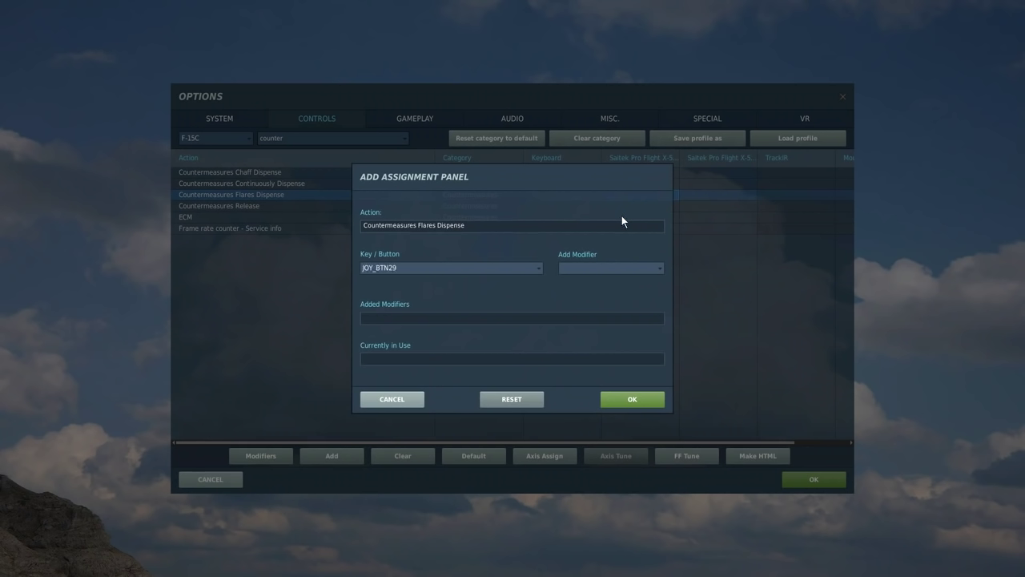
{"action": "left_click", "coordinate": [632, 400]}
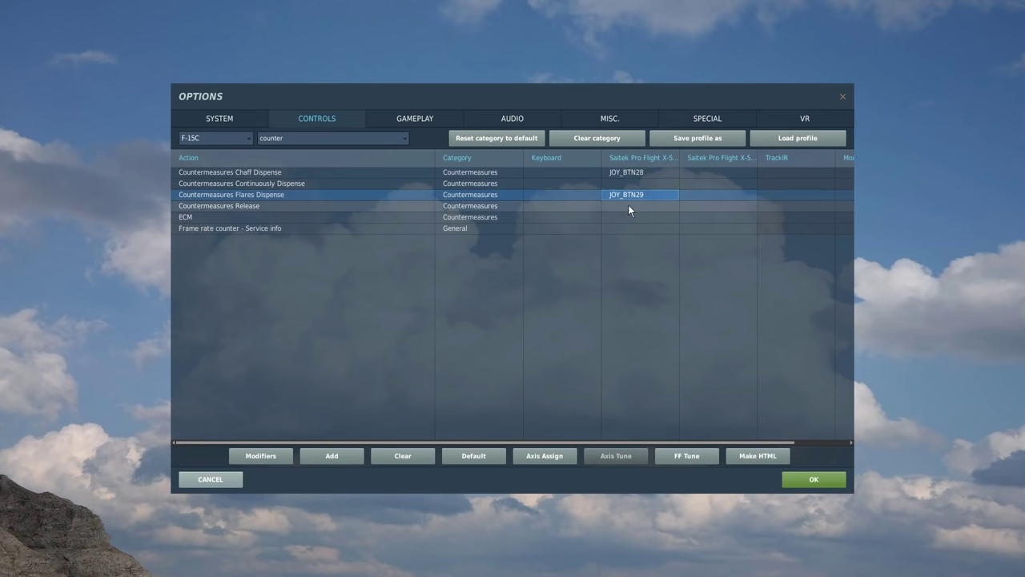
Search the actions for "snap" and assign JOY_BTN5 of the first Saitek device to Custom Snap View 5
{"action": "left_click", "coordinate": [405, 138]}
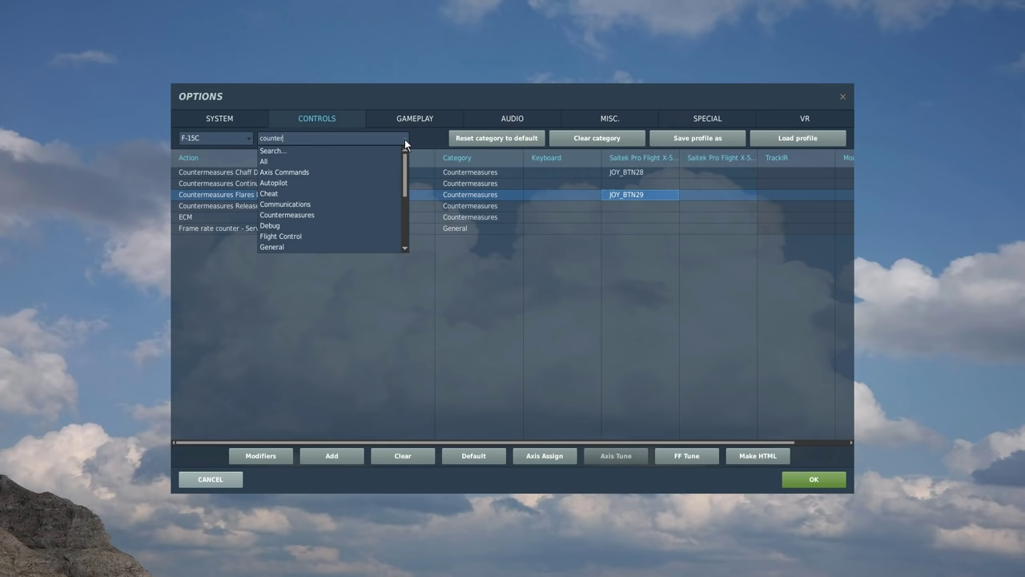
{"action": "left_click", "coordinate": [404, 139]}
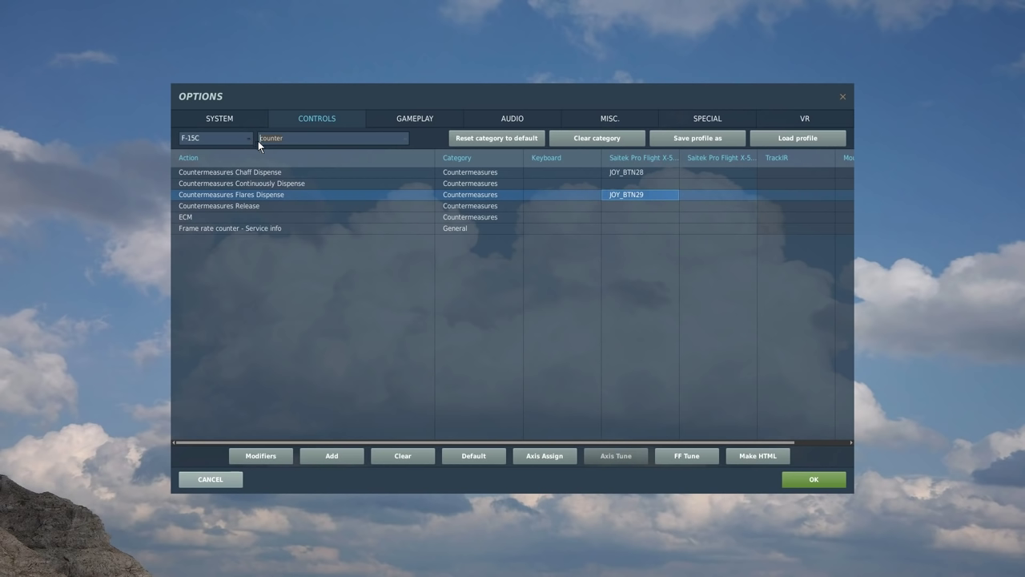
{"action": "type", "text": "s"}
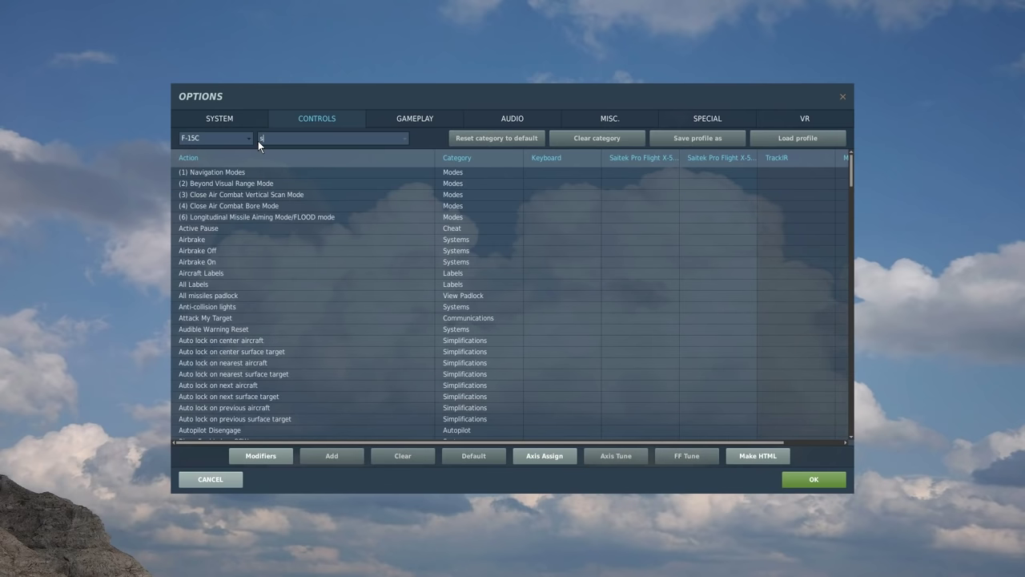
{"action": "type", "text": "nap"}
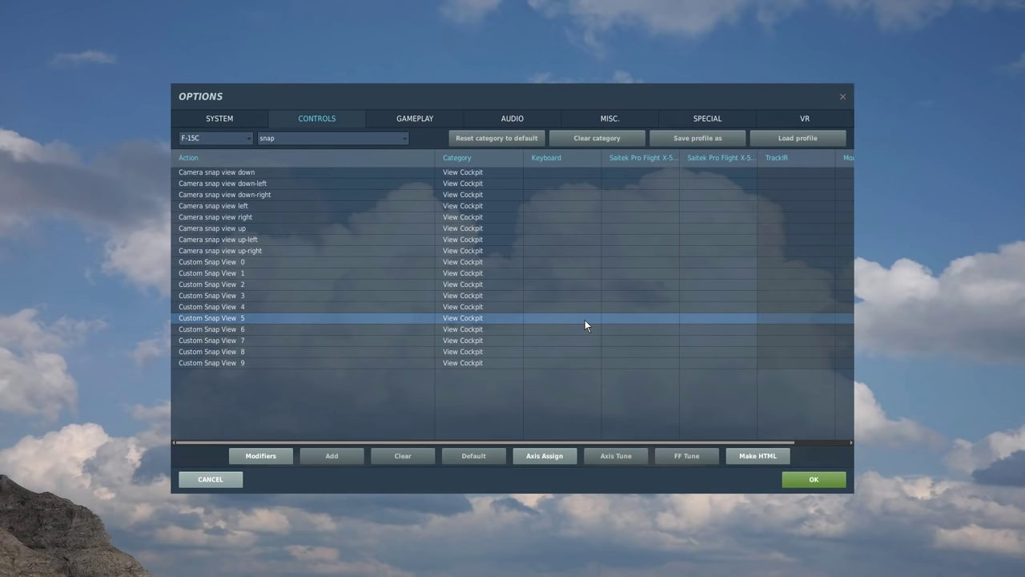
{"action": "double_click", "coordinate": [630, 317]}
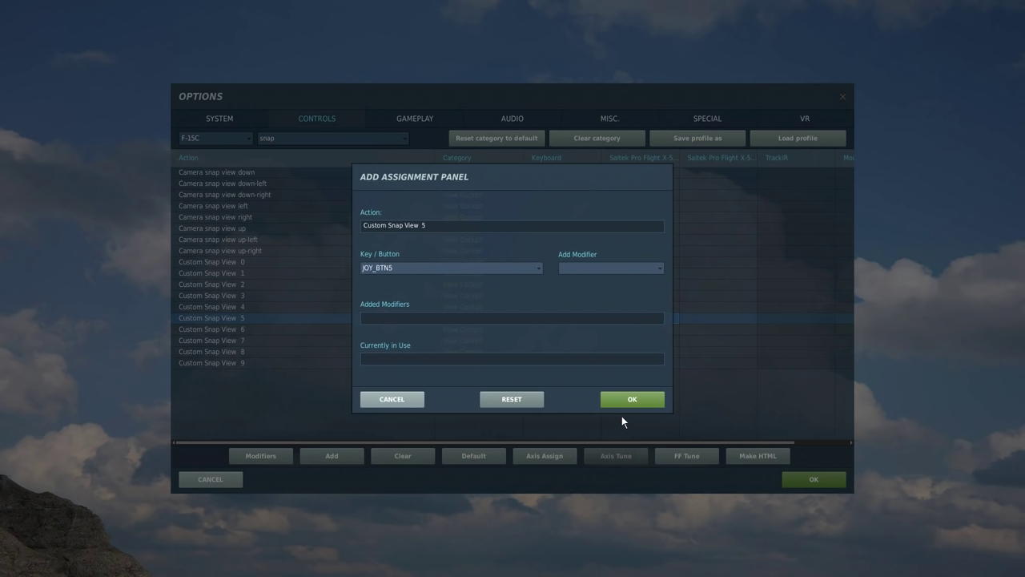
{"action": "left_click", "coordinate": [632, 398]}
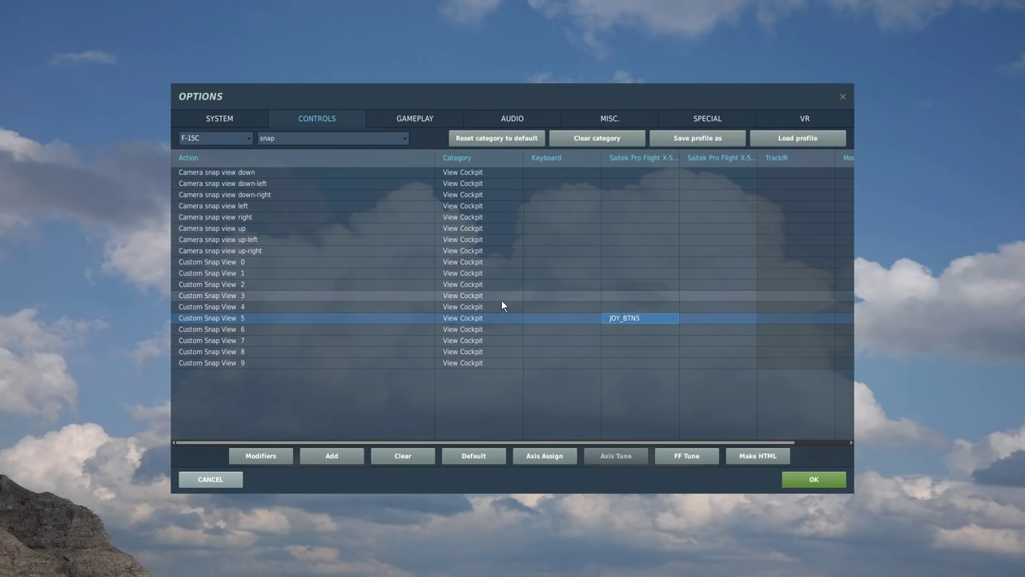
Filter the action list with the search text "airb" in place of the previous one
{"action": "left_click", "coordinate": [406, 138]}
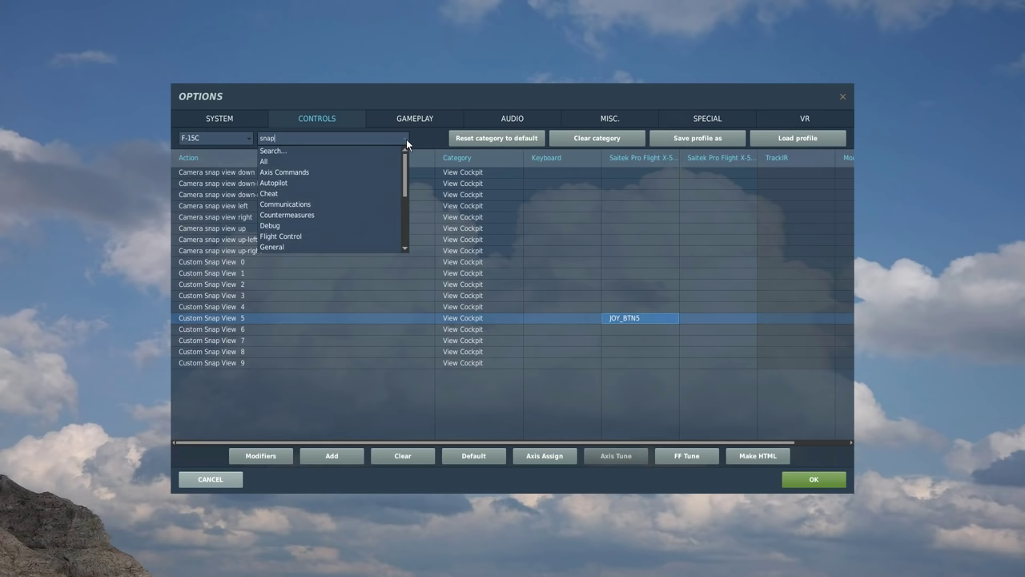
{"action": "left_click", "coordinate": [302, 139]}
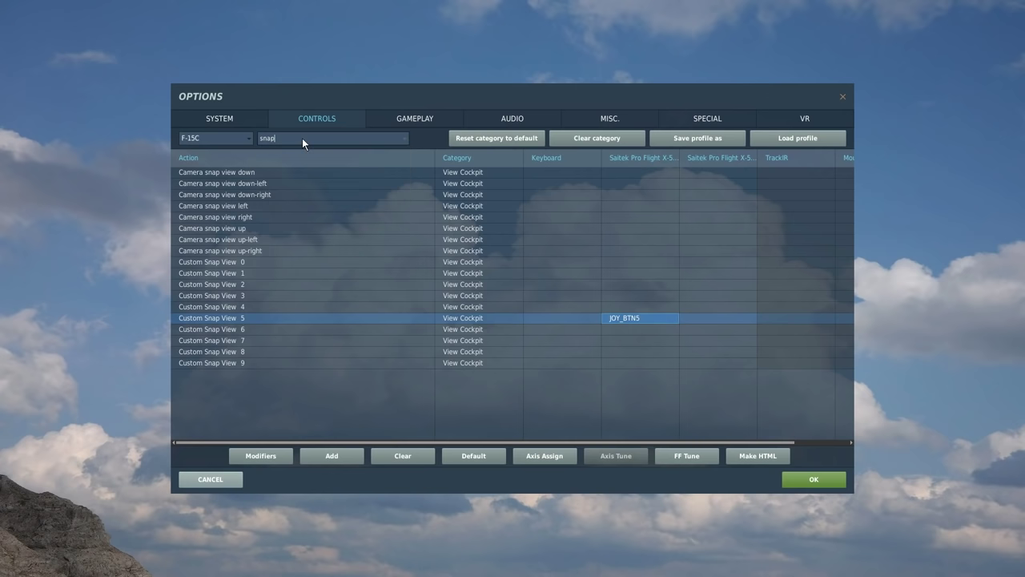
{"action": "key", "text": "BackSpace"}
{"action": "key", "text": "BackSpace"}
{"action": "key", "text": "BackSpace"}
{"action": "key", "text": "BackSpace"}
{"action": "type", "text": "airb"}
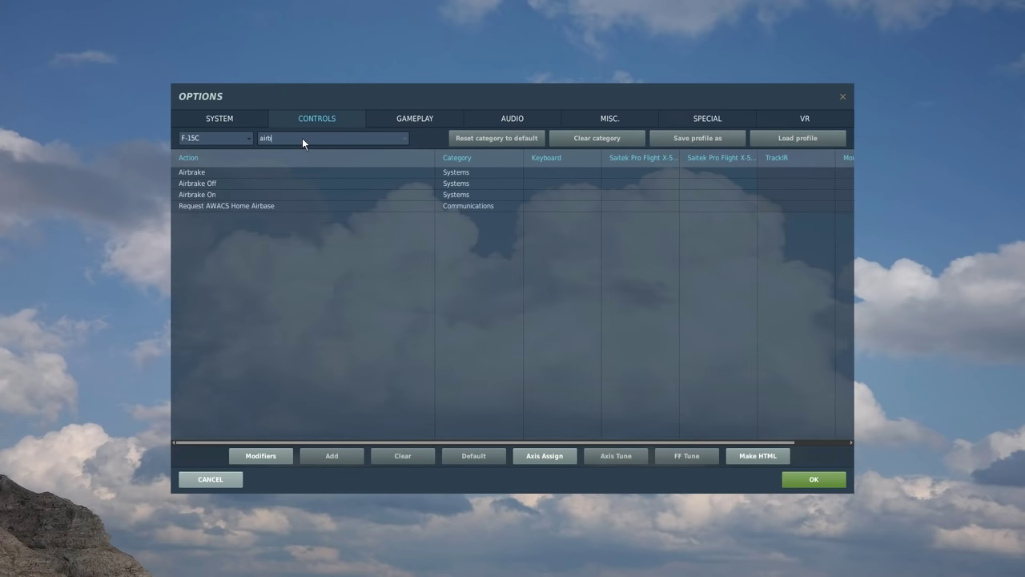
{"action": "left_click", "coordinate": [556, 183]}
{"action": "double_click", "coordinate": [557, 184]}
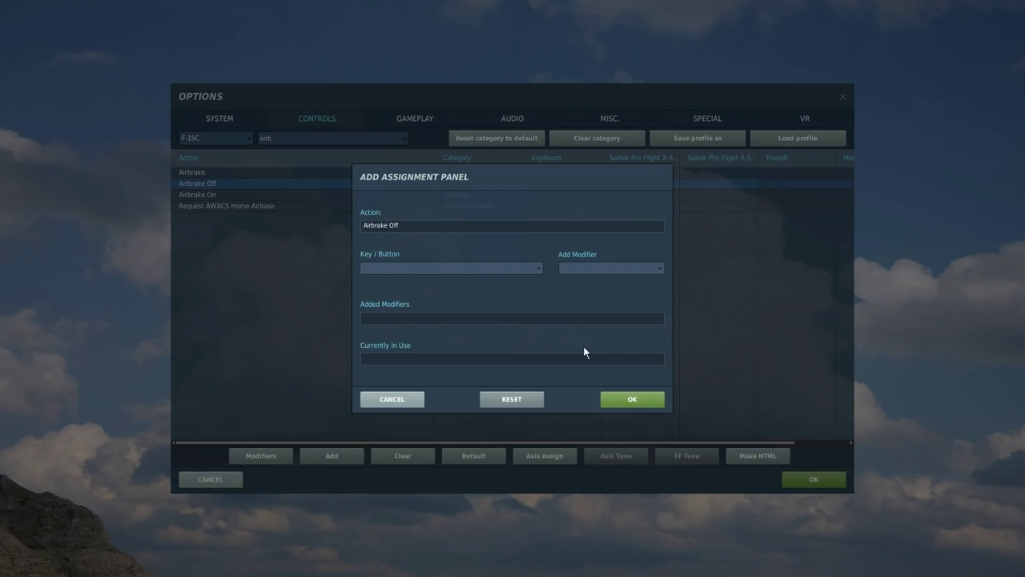
{"action": "left_click", "coordinate": [414, 398]}
On the first Saitek device, assign JOY_BTN22 to Airbrake Off and JOY_BTN20 to Airbrake On
{"action": "left_click", "coordinate": [622, 185]}
{"action": "double_click", "coordinate": [623, 185]}
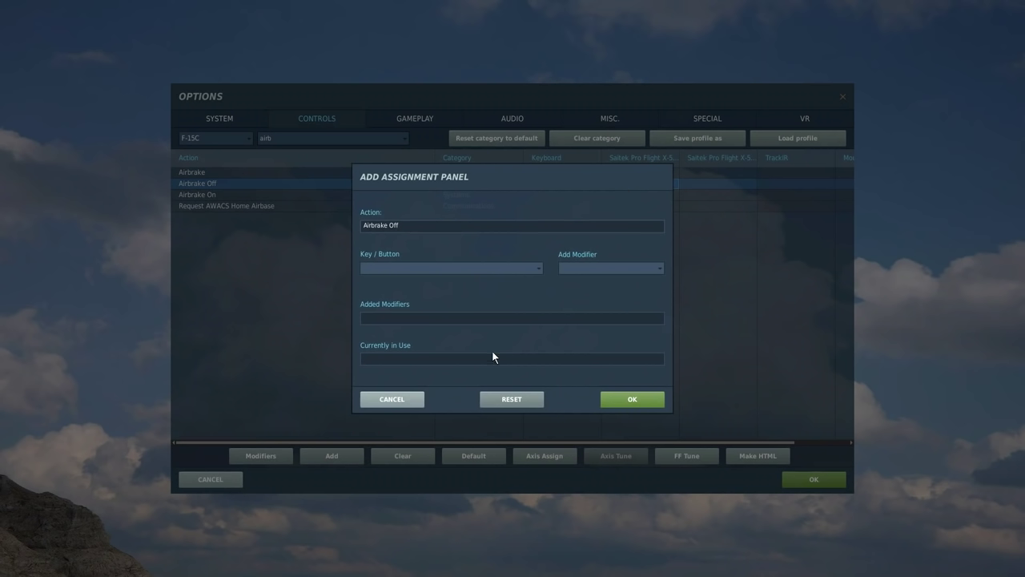
{"action": "left_click", "coordinate": [628, 398]}
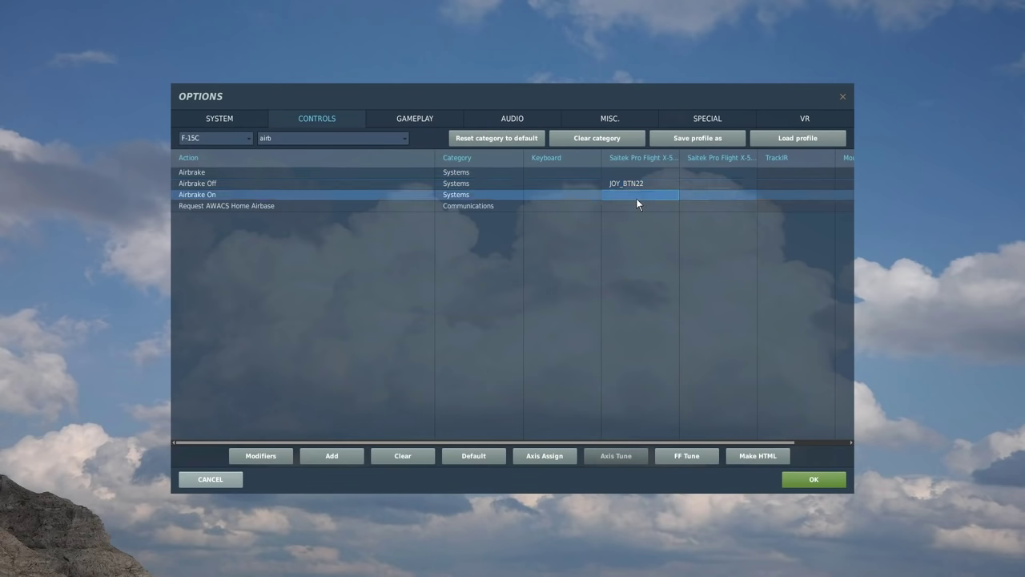
{"action": "double_click", "coordinate": [637, 194]}
{"action": "left_click", "coordinate": [625, 399]}
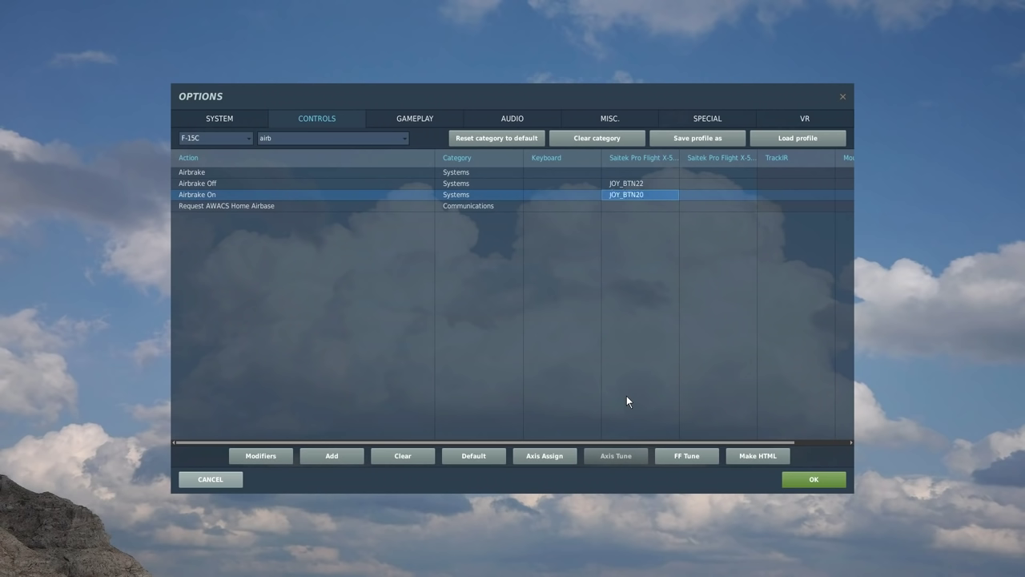
Search the actions for "flap" and, on the first Saitek device, assign JOY_BTN24 to Flaps Up and JOY_BTN26 to Flaps Landing Position
{"action": "left_click", "coordinate": [403, 139]}
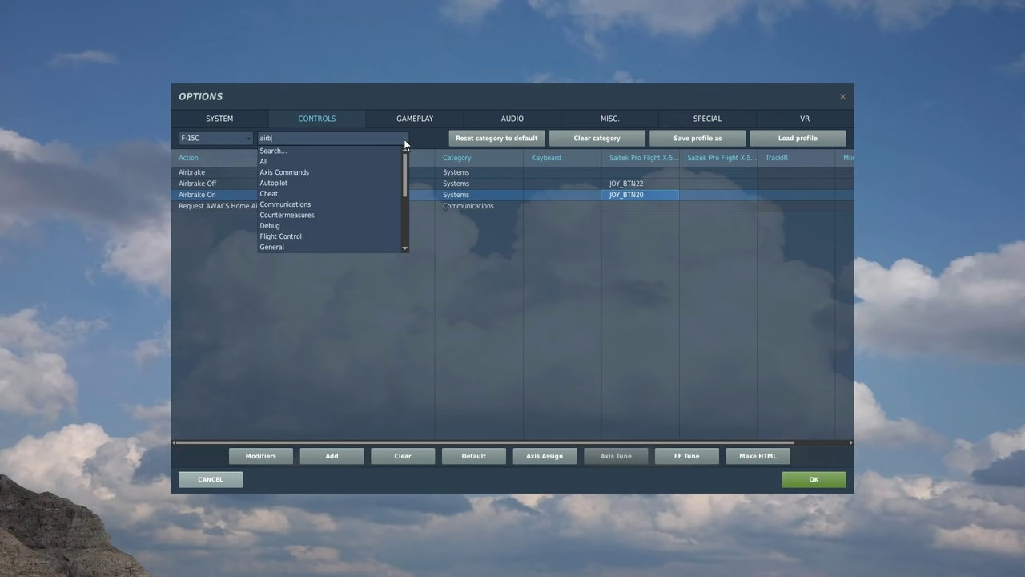
{"action": "key", "text": "BackSpace"}
{"action": "key", "text": "BackSpace"}
{"action": "key", "text": "BackSpace"}
{"action": "key", "text": "BackSpace"}
{"action": "type", "text": "flap"}
{"action": "left_click", "coordinate": [562, 183]}
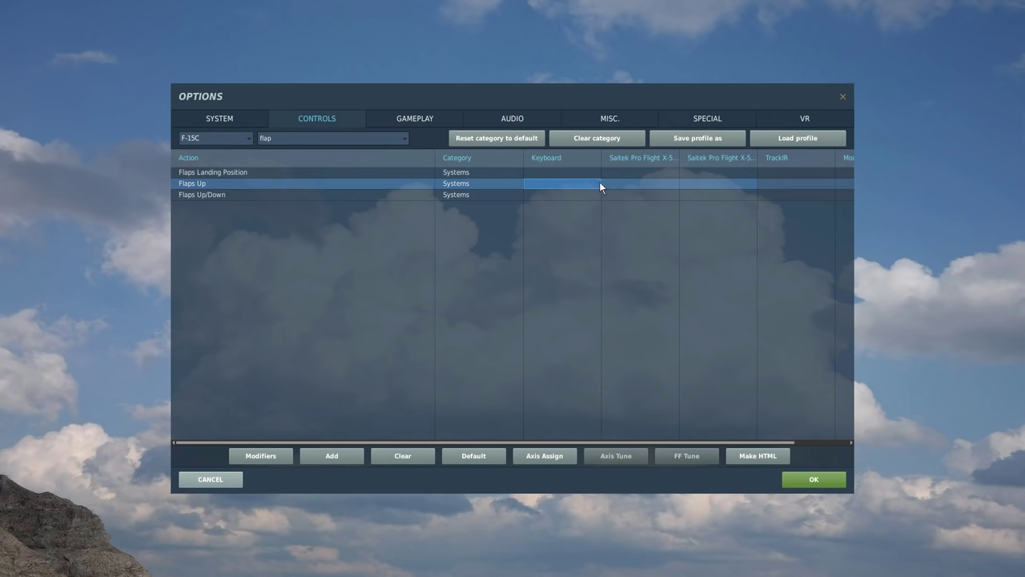
{"action": "left_click", "coordinate": [625, 185]}
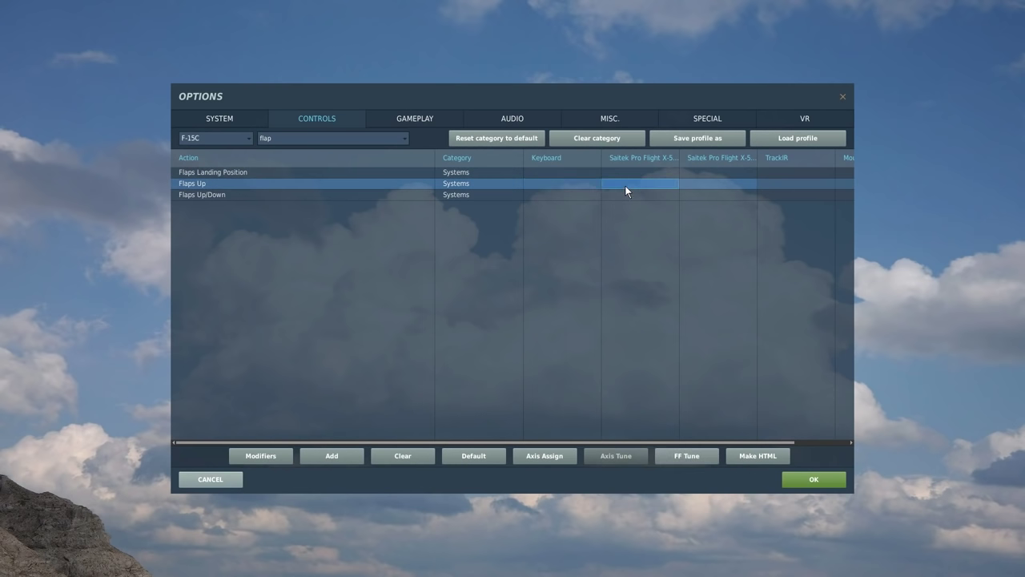
{"action": "double_click", "coordinate": [625, 185]}
{"action": "left_click", "coordinate": [640, 390]}
{"action": "double_click", "coordinate": [663, 172]}
{"action": "left_click", "coordinate": [633, 400]}
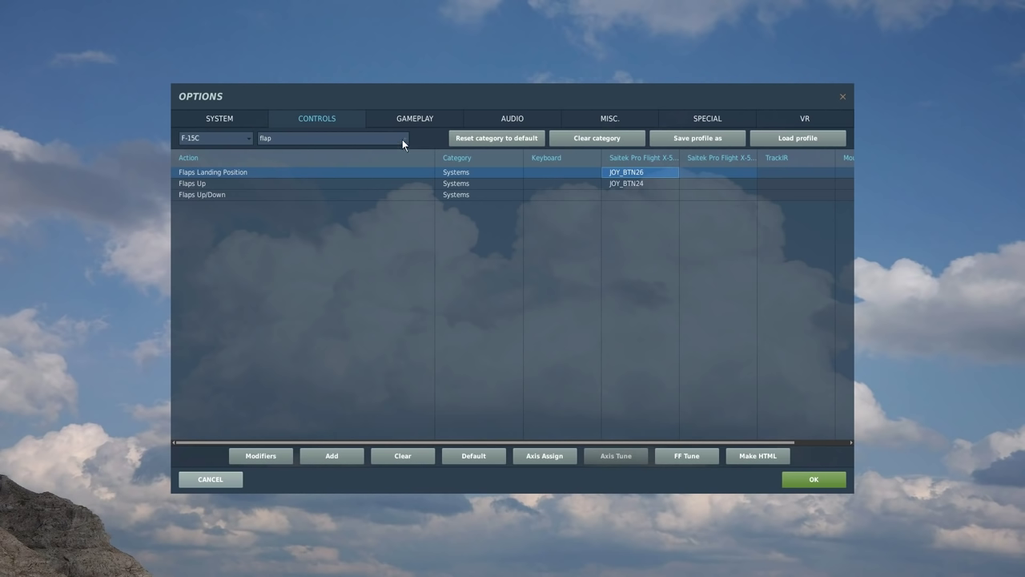
Replace the search text with "engine" to filter the action list to the engine commands
{"action": "key", "text": "BackSpace"}
{"action": "key", "text": "BackSpace"}
{"action": "key", "text": "BackSpace"}
{"action": "key", "text": "BackSpace"}
{"action": "type", "text": "eg"}
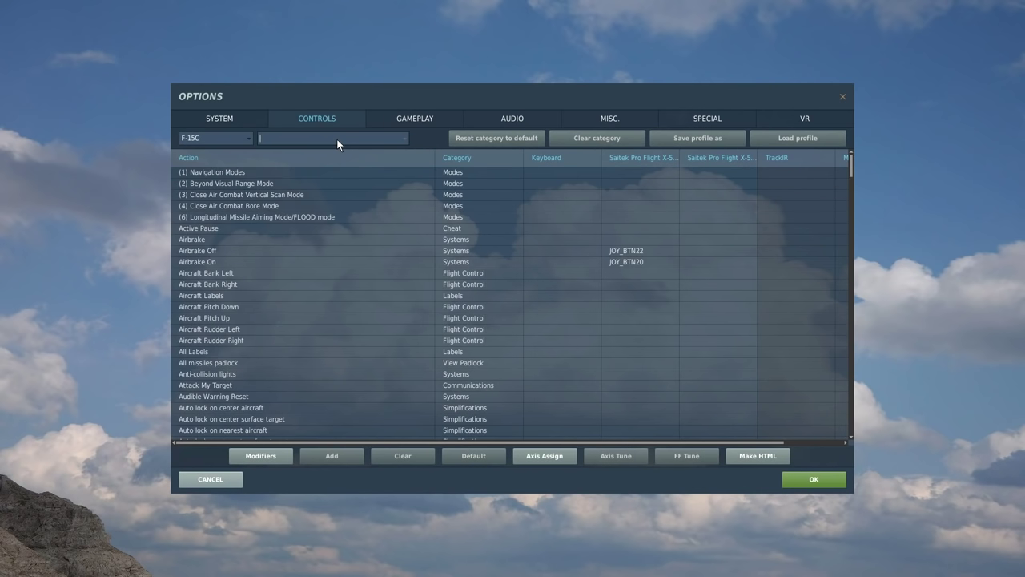
{"action": "key", "text": "BackSpace"}
{"action": "type", "text": "g"}
{"action": "key", "text": "BackSpace"}
{"action": "type", "text": "ngine"}
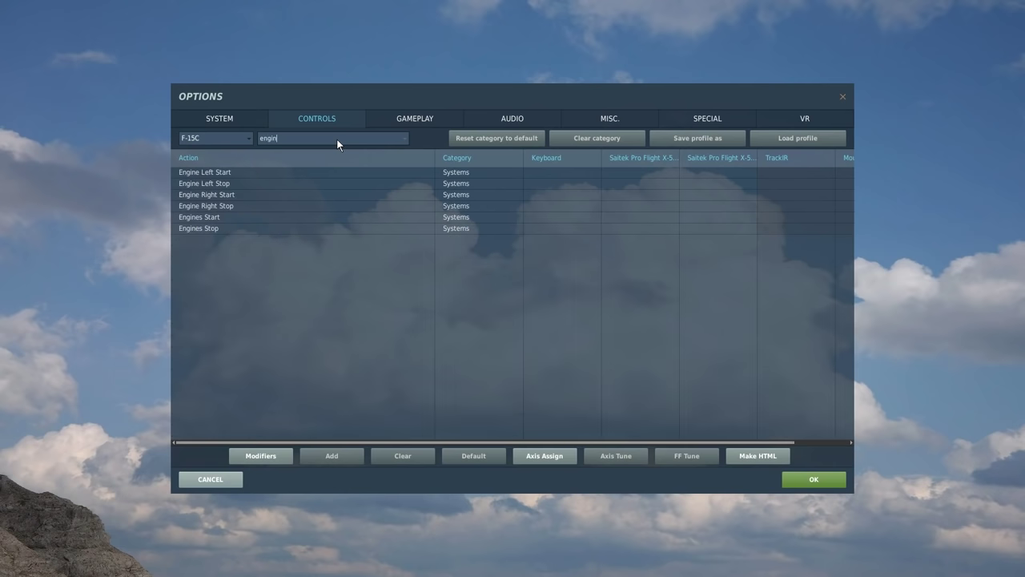
On the first Saitek device, assign JOY_BTN18 to Engines Start and JOY_BTN19 to Engines Stop
{"action": "left_click", "coordinate": [222, 219]}
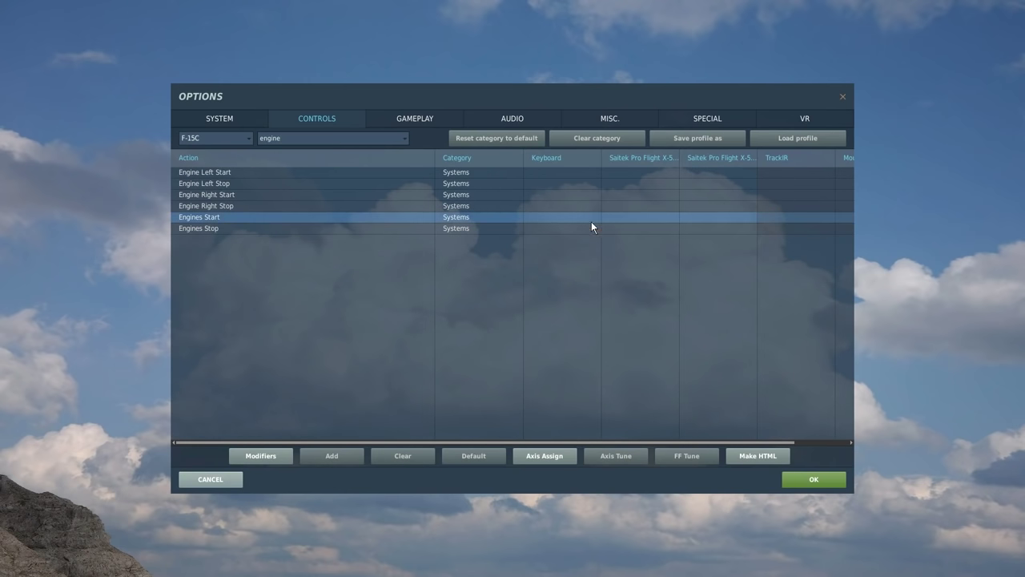
{"action": "double_click", "coordinate": [619, 220]}
{"action": "left_click", "coordinate": [613, 398]}
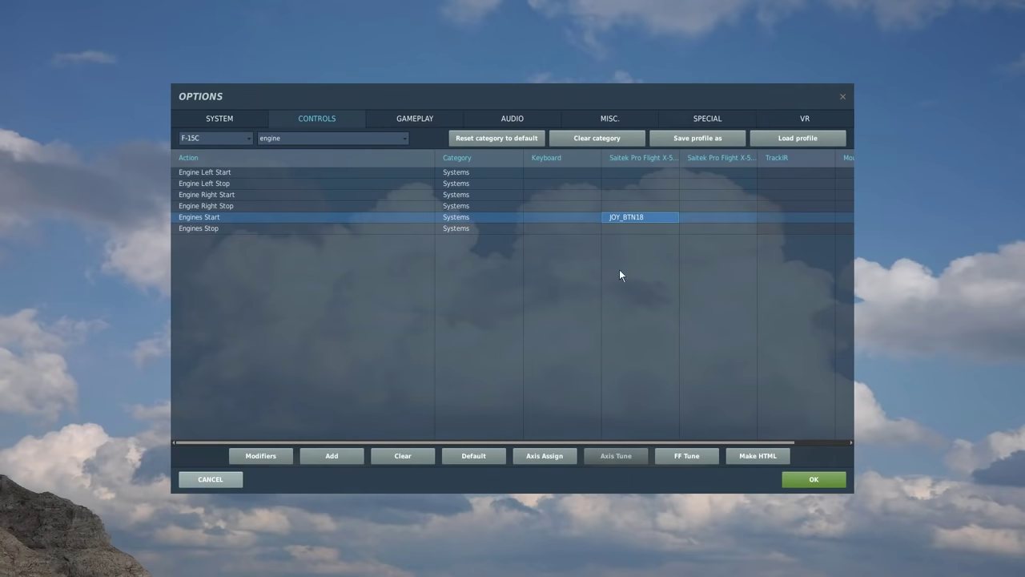
{"action": "double_click", "coordinate": [636, 229]}
{"action": "left_click", "coordinate": [628, 398]}
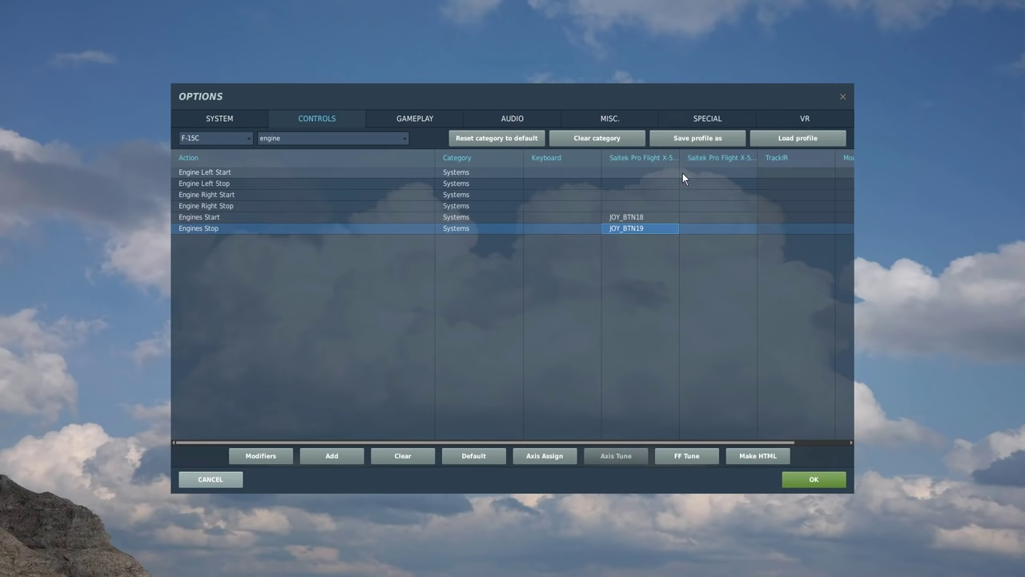
On the first Saitek device, assign JOY_BTN16 to Engine Left Start and JOY_BTN17 to Engine Left Stop
{"action": "double_click", "coordinate": [642, 174]}
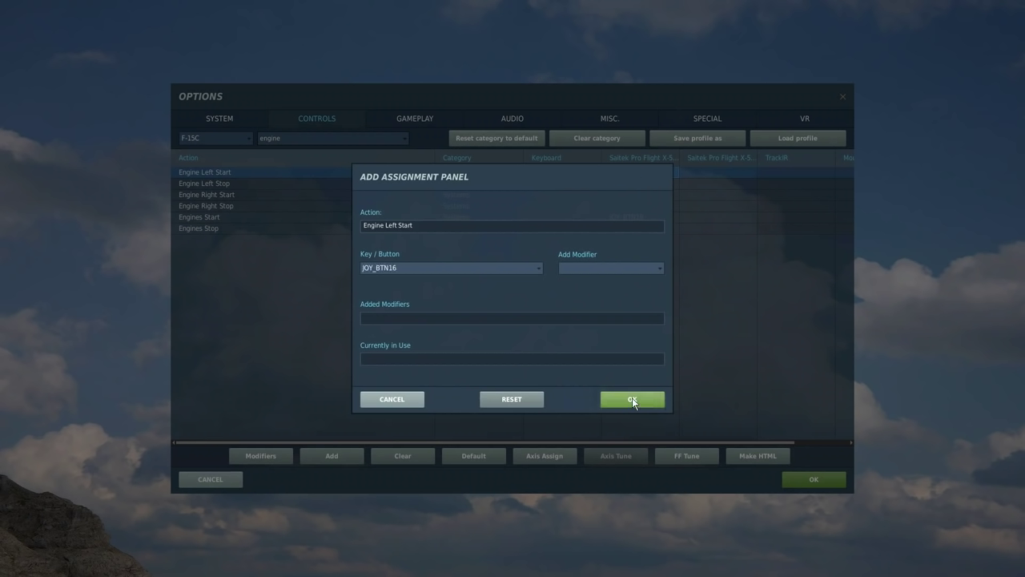
{"action": "left_click", "coordinate": [632, 398]}
{"action": "double_click", "coordinate": [648, 184]}
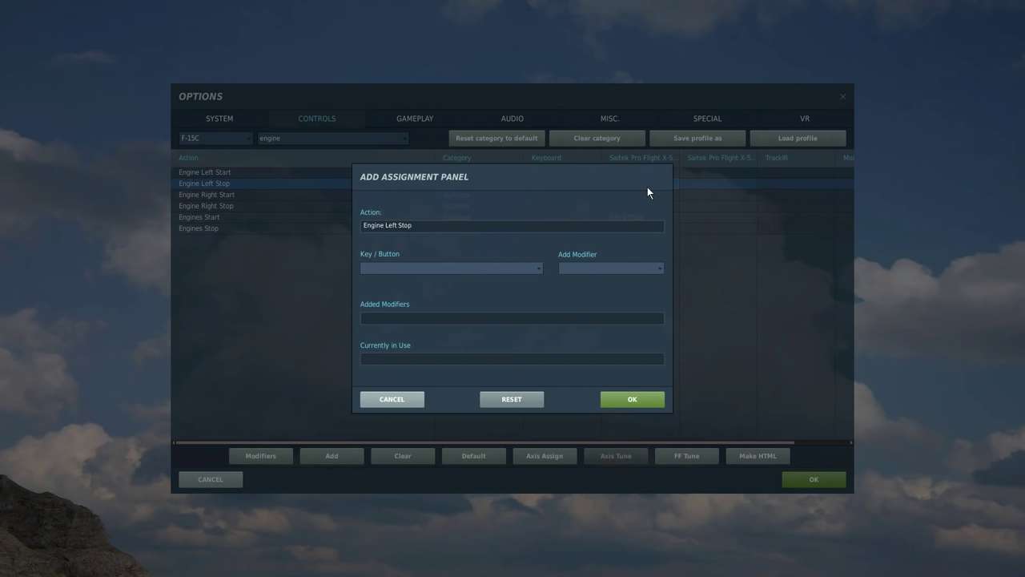
{"action": "left_click", "coordinate": [623, 400]}
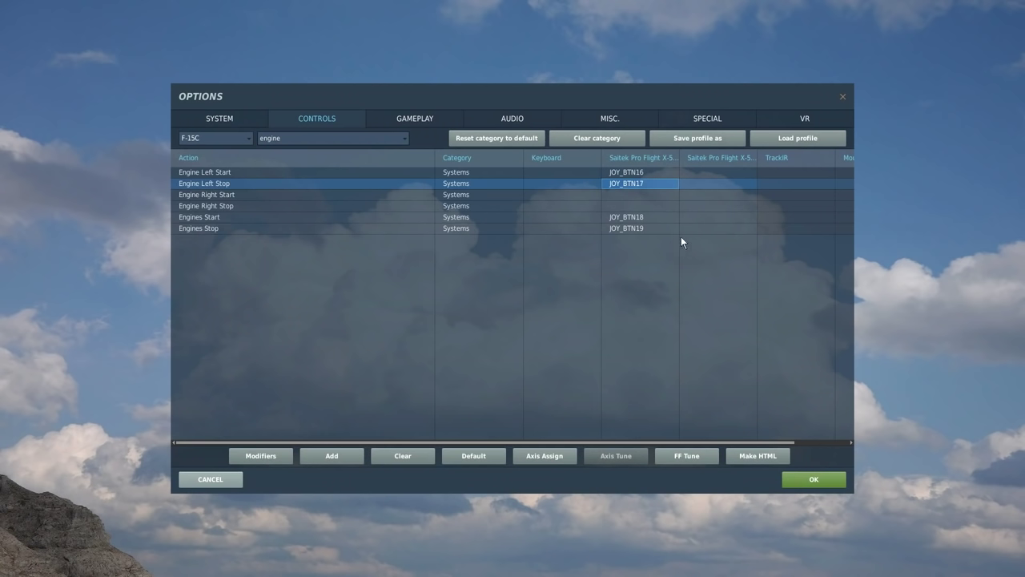
On the first Saitek device, assign JOY_BTN14 to Engine Right Start and JOY_BTN15 to Engine Right Stop
{"action": "double_click", "coordinate": [698, 195]}
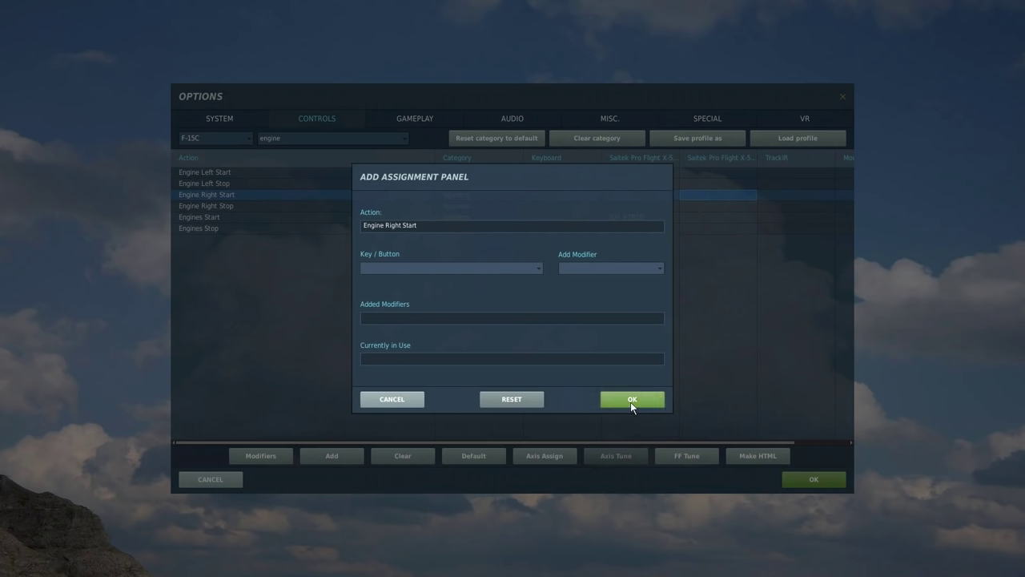
{"action": "left_click", "coordinate": [630, 399]}
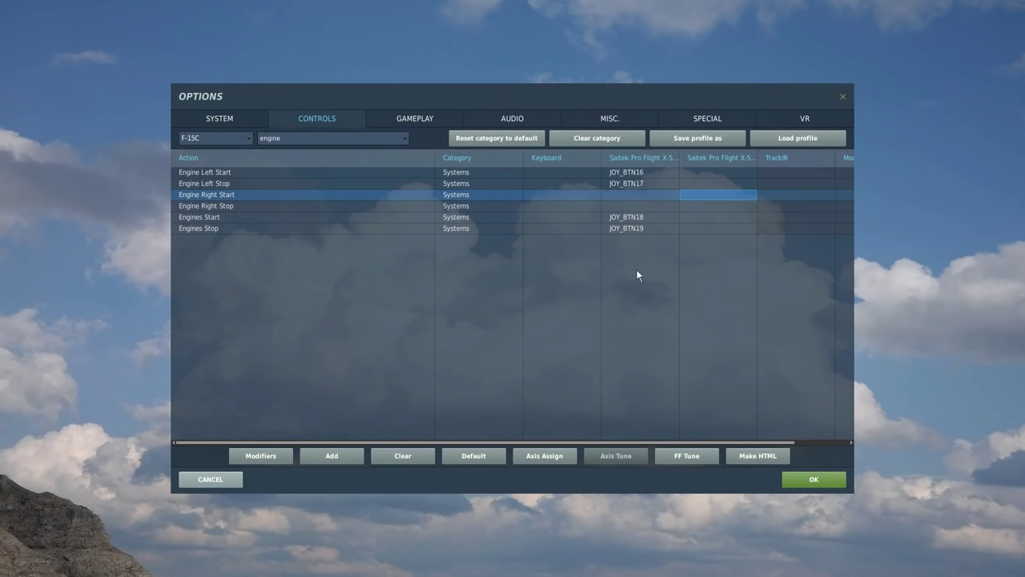
{"action": "double_click", "coordinate": [658, 198]}
{"action": "left_click", "coordinate": [626, 398]}
{"action": "left_click", "coordinate": [623, 206]}
{"action": "double_click", "coordinate": [622, 206]}
{"action": "left_click", "coordinate": [622, 401]}
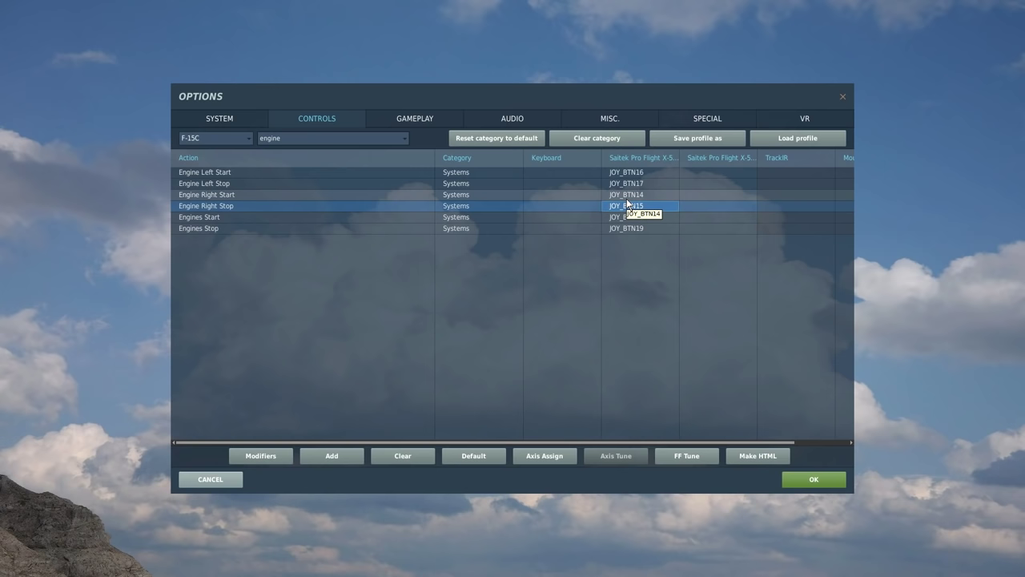
Search the actions for "fire" and assign JOY_BTN1 on the second Saitek device to Weapon Fire
{"action": "left_click", "coordinate": [344, 140]}
{"action": "key", "text": "ctrl+a"}
{"action": "key", "text": "BackSpace"}
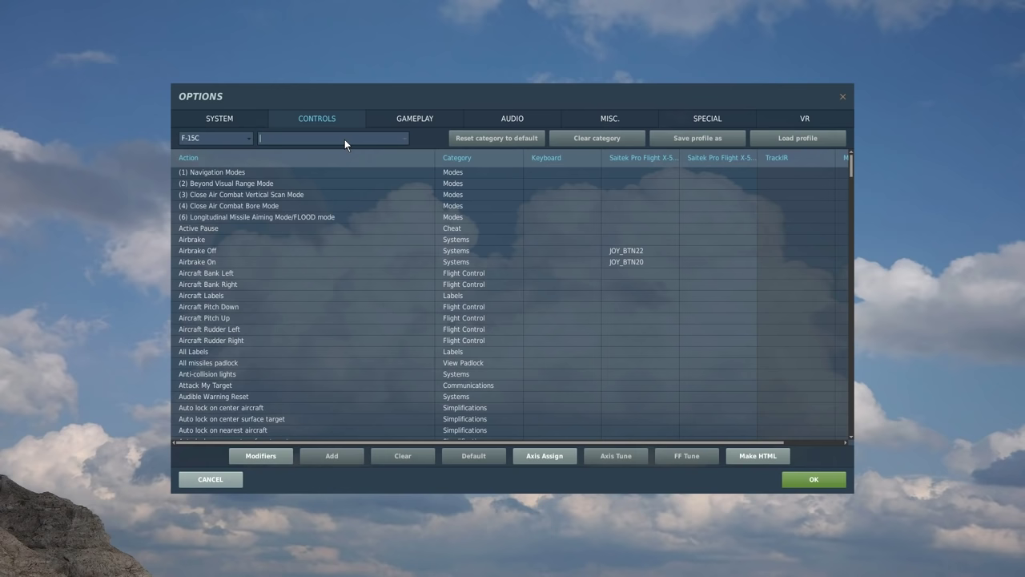
{"action": "type", "text": "fire"}
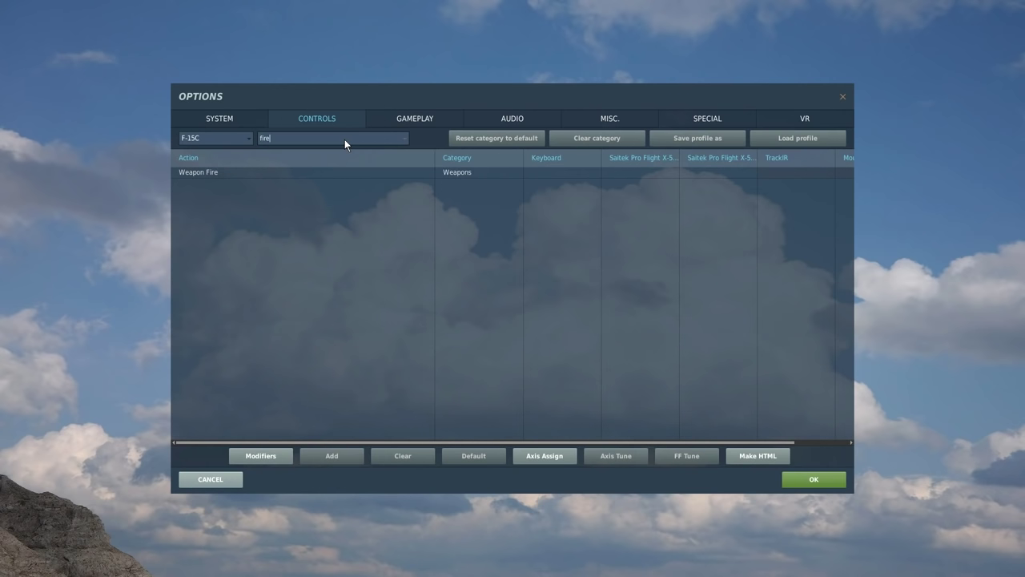
{"action": "double_click", "coordinate": [706, 172]}
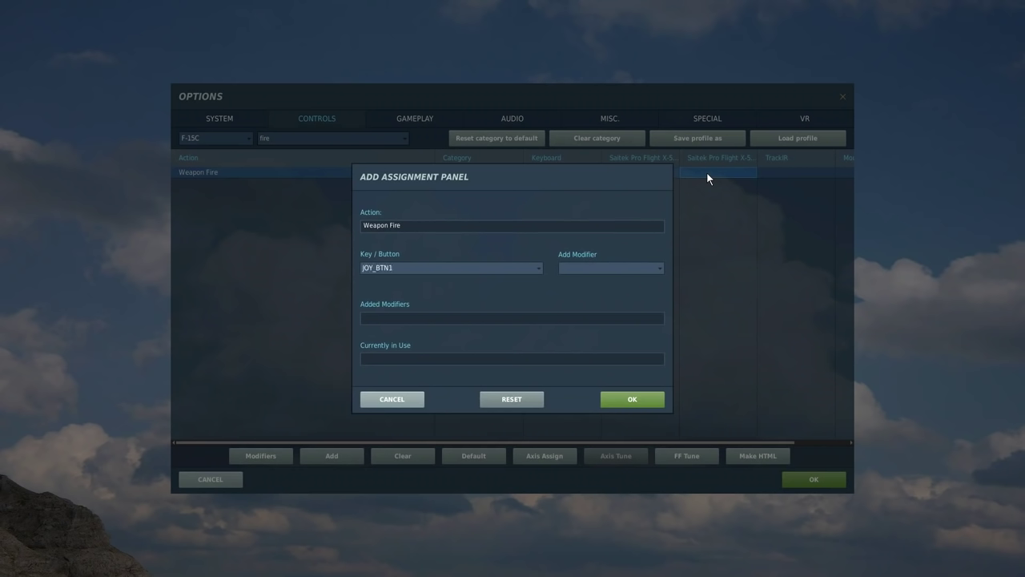
{"action": "left_click", "coordinate": [613, 401]}
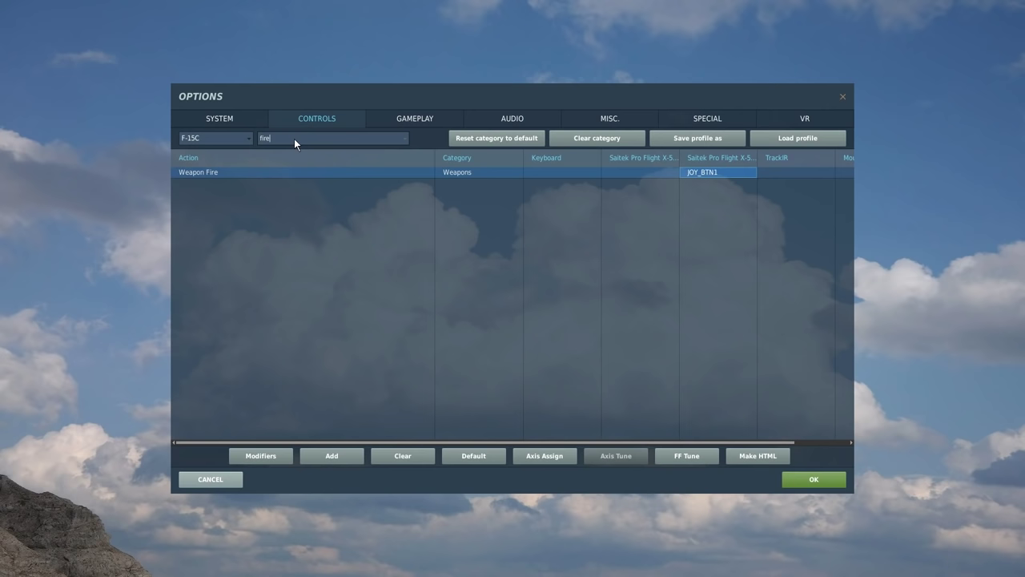
Search the actions for "release" and assign JOY_BTN3 on the second Saitek device to Weapon Release
{"action": "key", "text": "BackSpace"}
{"action": "key", "text": "BackSpace"}
{"action": "key", "text": "BackSpace"}
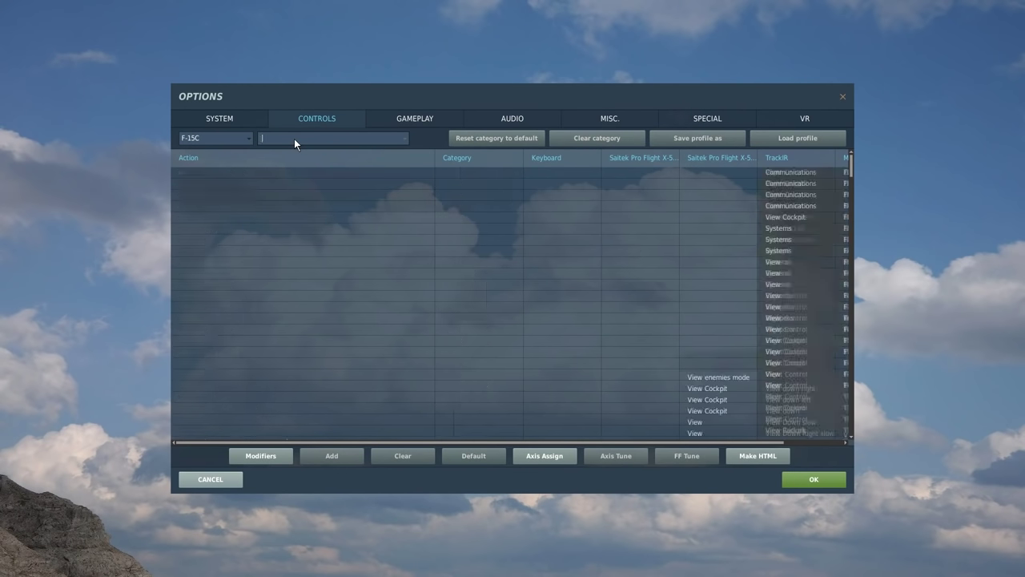
{"action": "type", "text": "elease"}
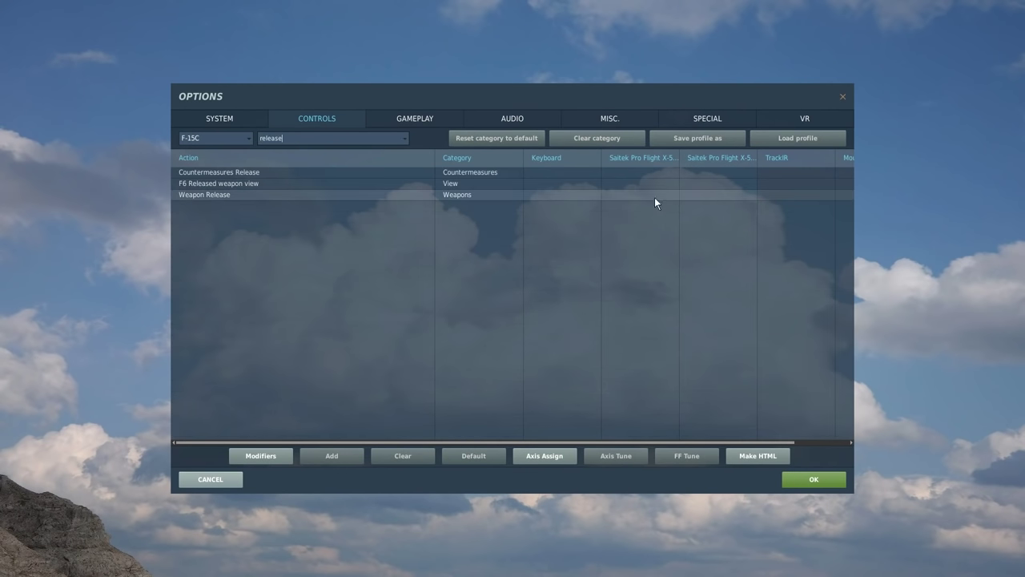
{"action": "double_click", "coordinate": [699, 195]}
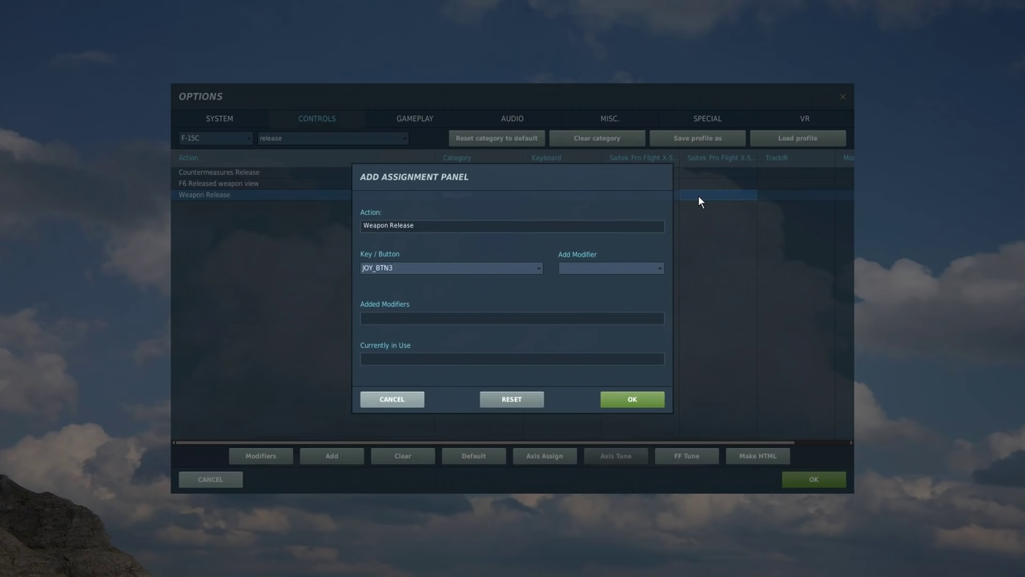
{"action": "left_click", "coordinate": [636, 403]}
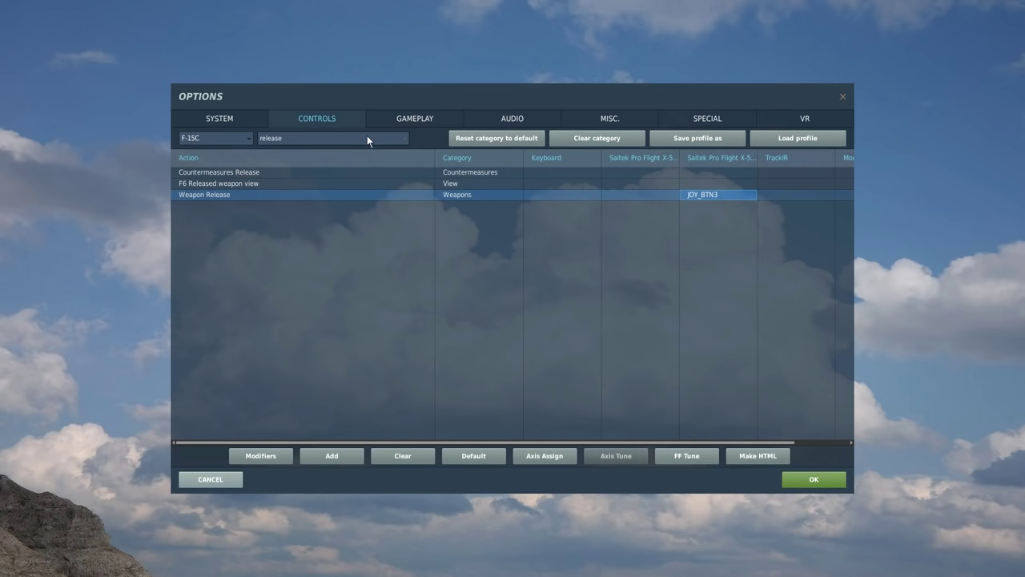
Search the actions for "wheel" and assign JOY_BTN6 on the second Saitek device to Wheel Brake On
{"action": "key", "text": "BackSpace"}
{"action": "key", "text": "BackSpace"}
{"action": "key", "text": "BackSpace"}
{"action": "key", "text": "BackSpace"}
{"action": "key", "text": "BackSpace"}
{"action": "key", "text": "BackSpace"}
{"action": "key", "text": "BackSpace"}
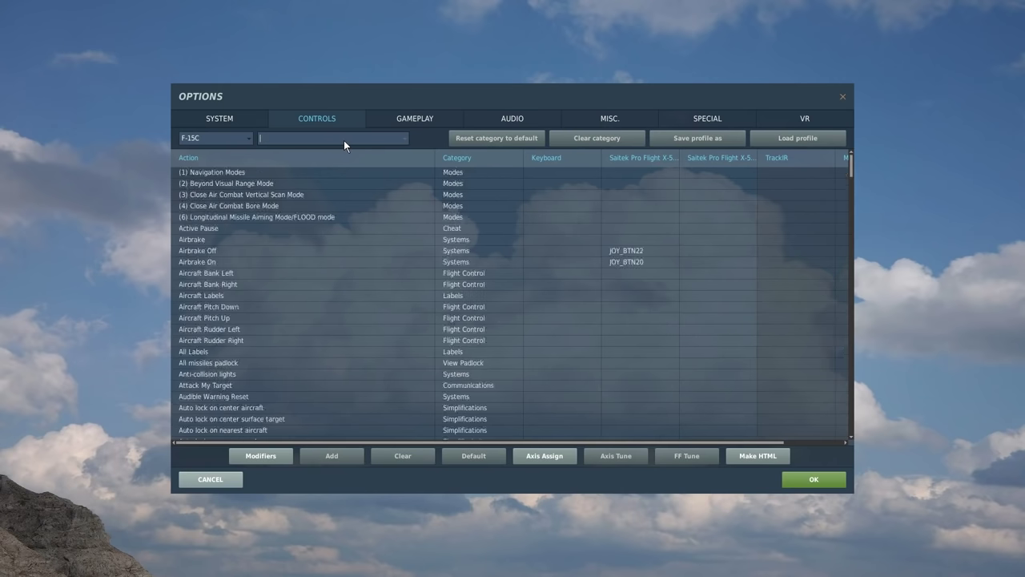
{"action": "type", "text": "wheel"}
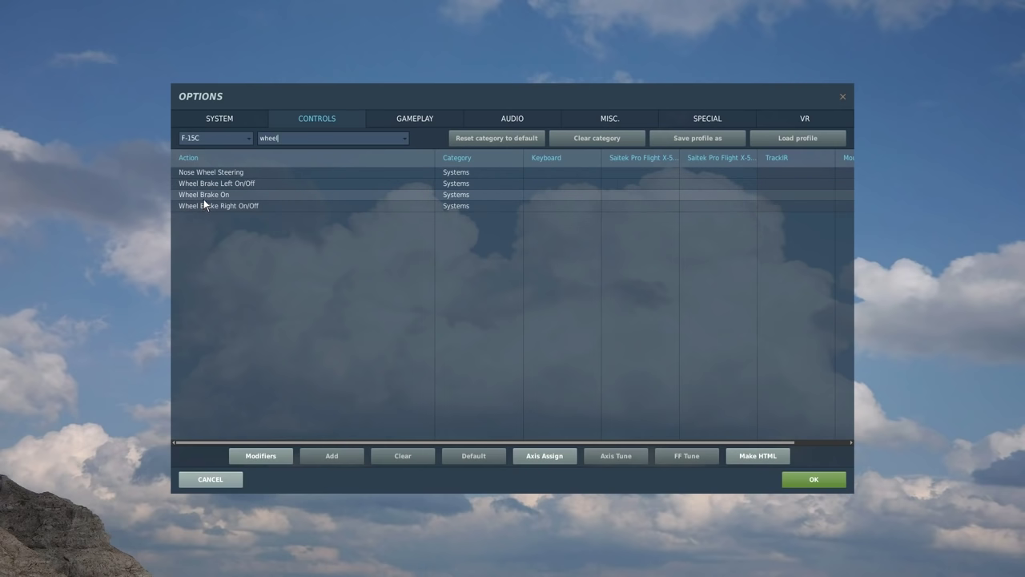
{"action": "left_click", "coordinate": [560, 198]}
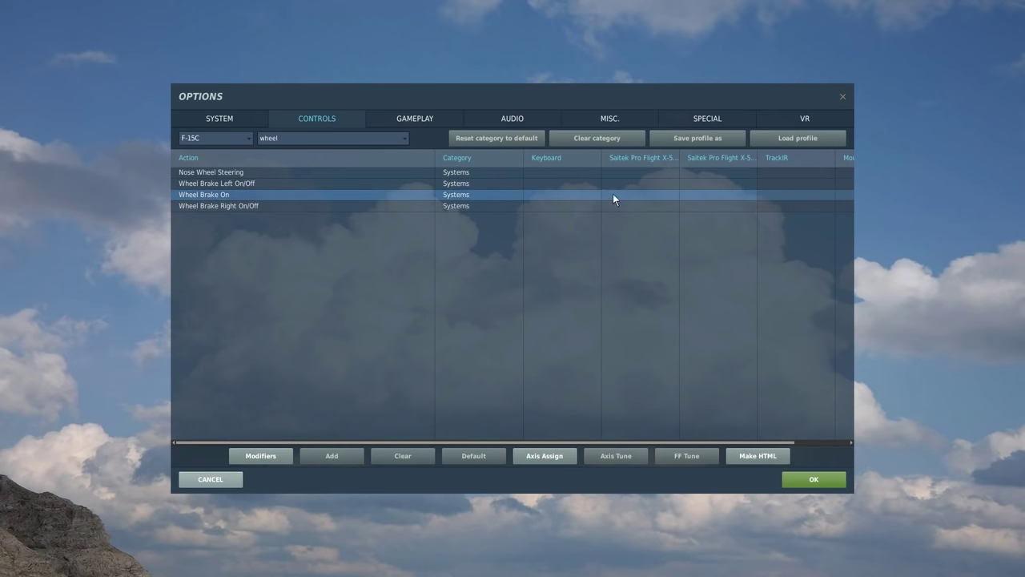
{"action": "double_click", "coordinate": [727, 197]}
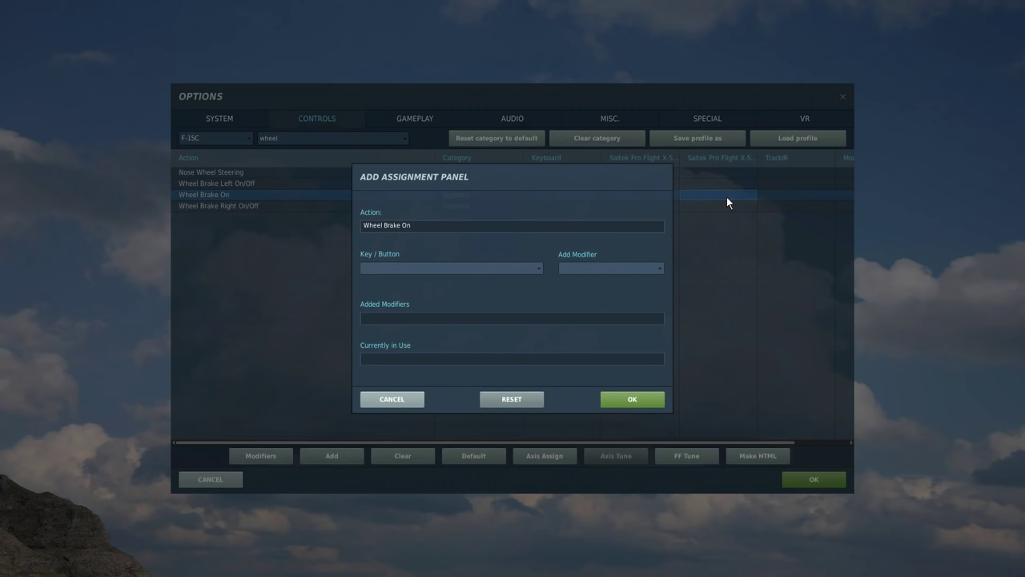
{"action": "left_click", "coordinate": [608, 398]}
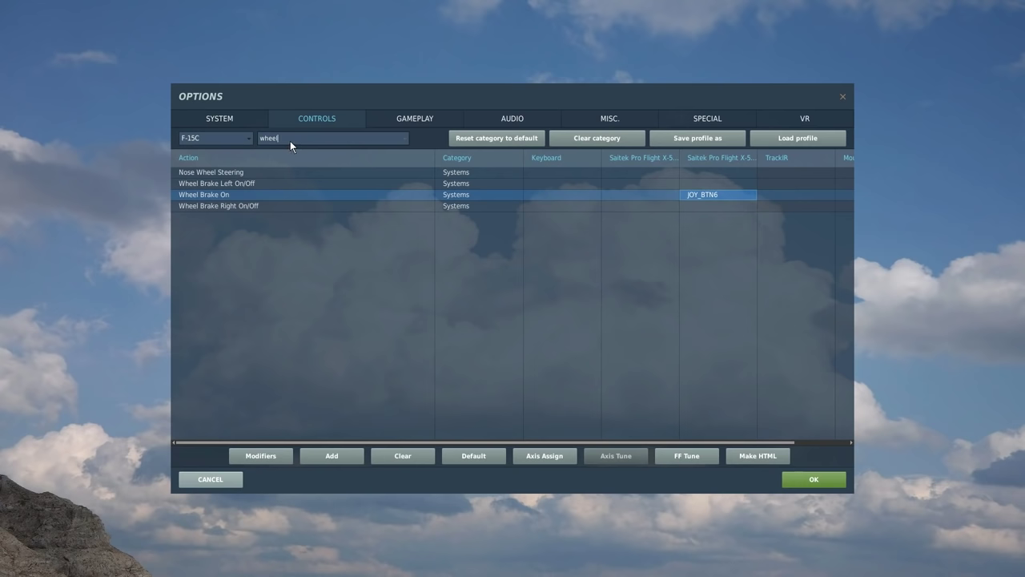
Search the actions for "nose gear" and assign JOY_BTN5 on the second Saitek device to Nose Gear Maneuvering Range
{"action": "key", "text": "BackSpace"}
{"action": "key", "text": "BackSpace"}
{"action": "key", "text": "BackSpace"}
{"action": "key", "text": "BackSpace"}
{"action": "key", "text": "BackSpace"}
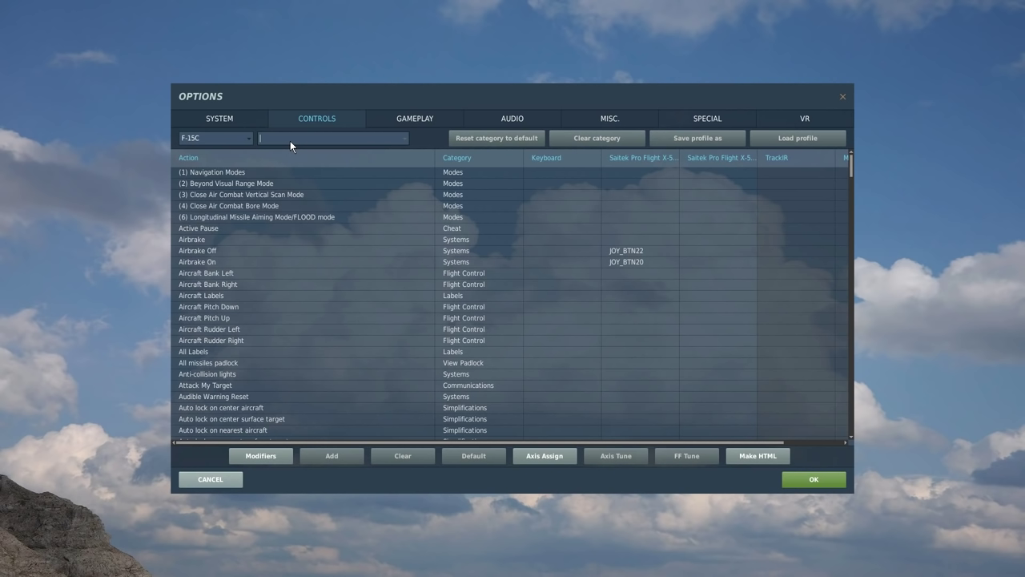
{"action": "type", "text": "nose gear"}
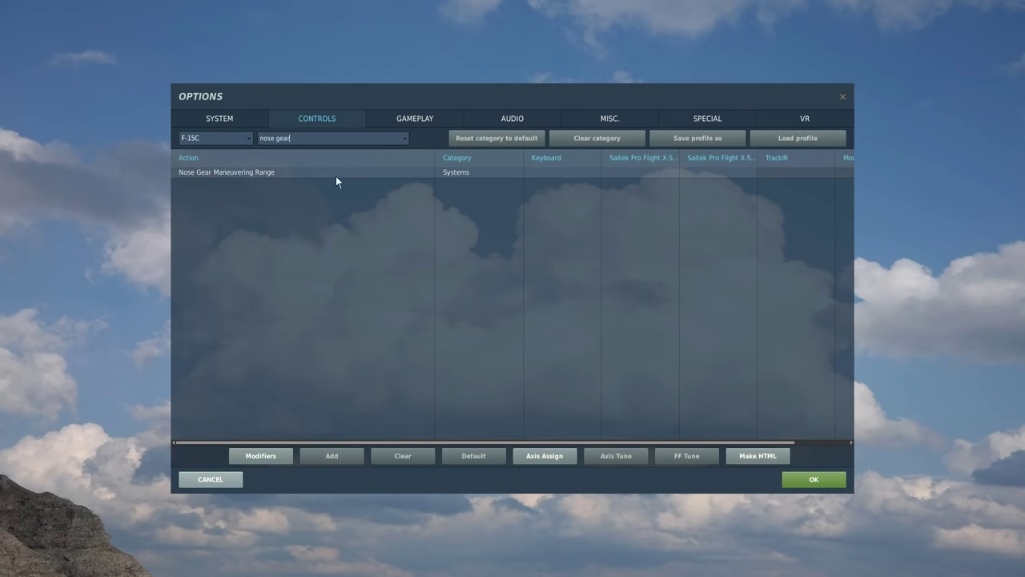
{"action": "double_click", "coordinate": [699, 171]}
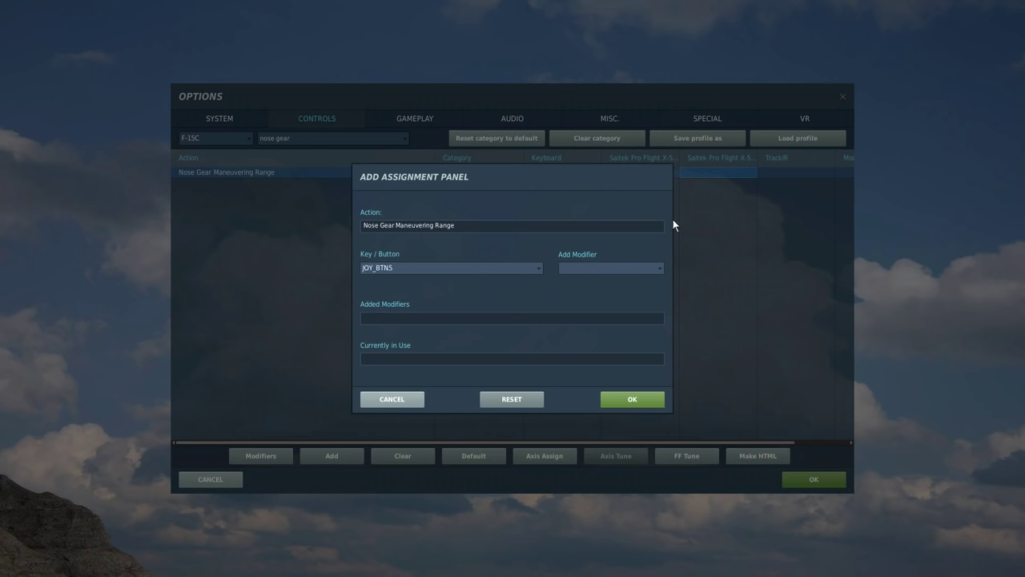
{"action": "left_click", "coordinate": [626, 398]}
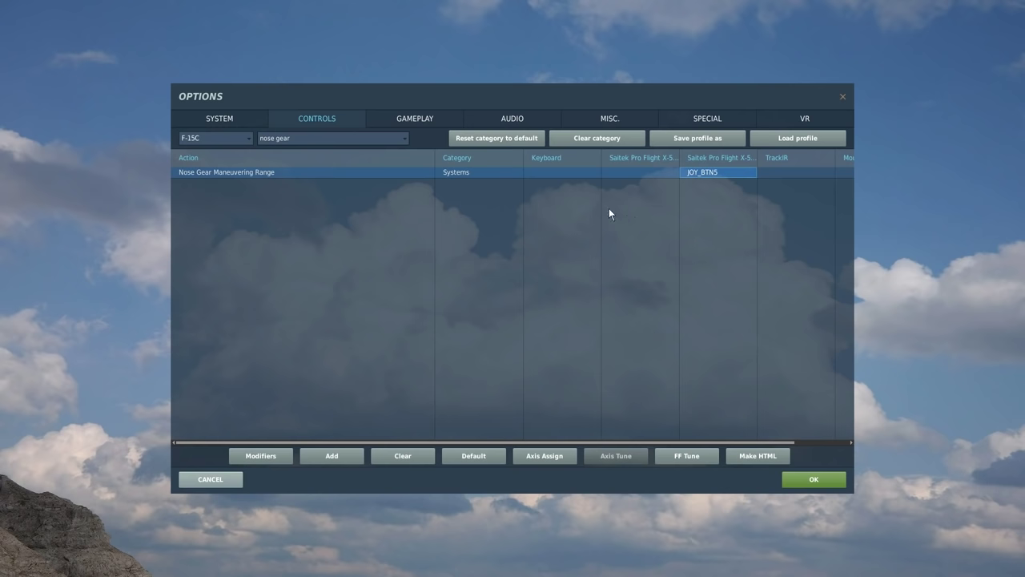
Search the actions for "lock" and assign JOY_BTN2 on the second Saitek device to Target Lock
{"action": "left_click", "coordinate": [402, 140]}
{"action": "key", "text": "BackSpace"}
{"action": "key", "text": "BackSpace"}
{"action": "key", "text": "BackSpace"}
{"action": "key", "text": "BackSpace"}
{"action": "key", "text": "BackSpace"}
{"action": "key", "text": "BackSpace"}
{"action": "key", "text": "BackSpace"}
{"action": "key", "text": "BackSpace"}
{"action": "key", "text": "BackSpace"}
{"action": "type", "text": "lock"}
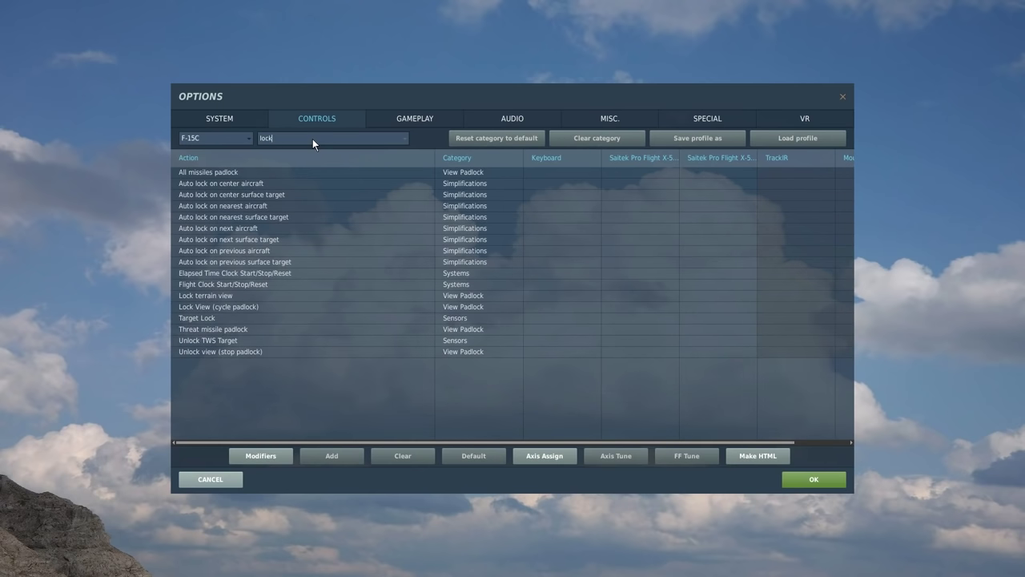
{"action": "left_click", "coordinate": [266, 320]}
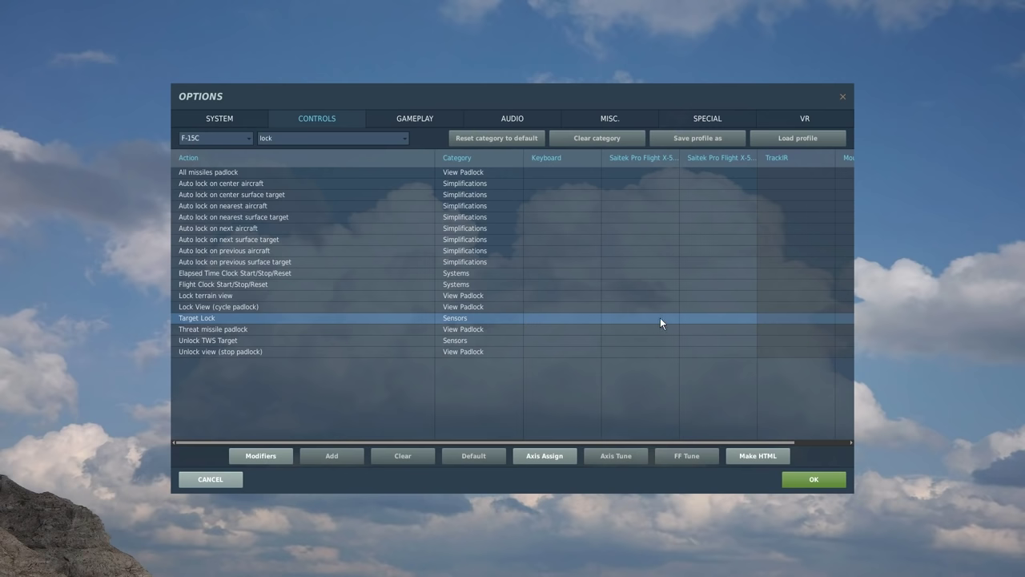
{"action": "double_click", "coordinate": [703, 318]}
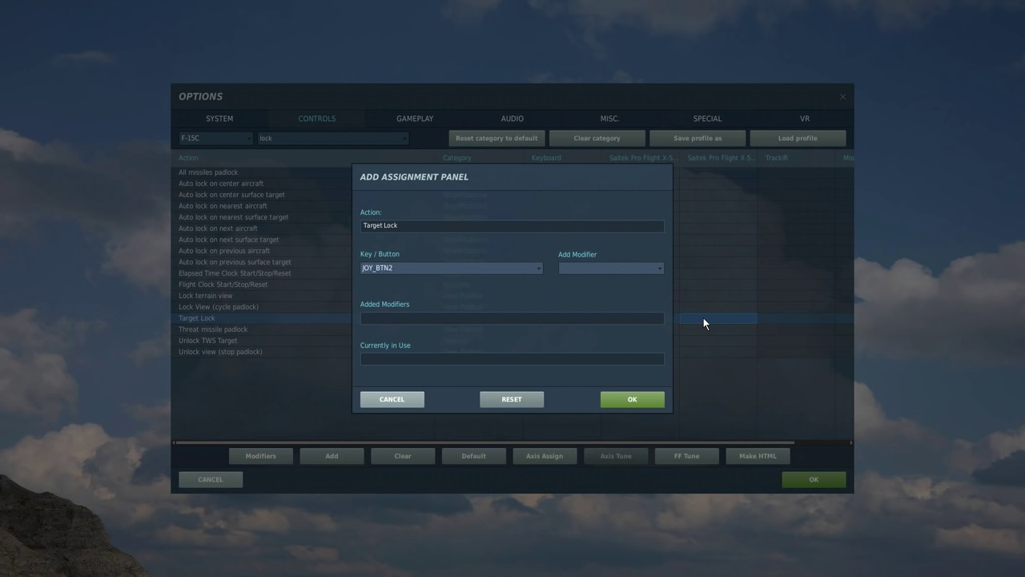
{"action": "left_click", "coordinate": [644, 400]}
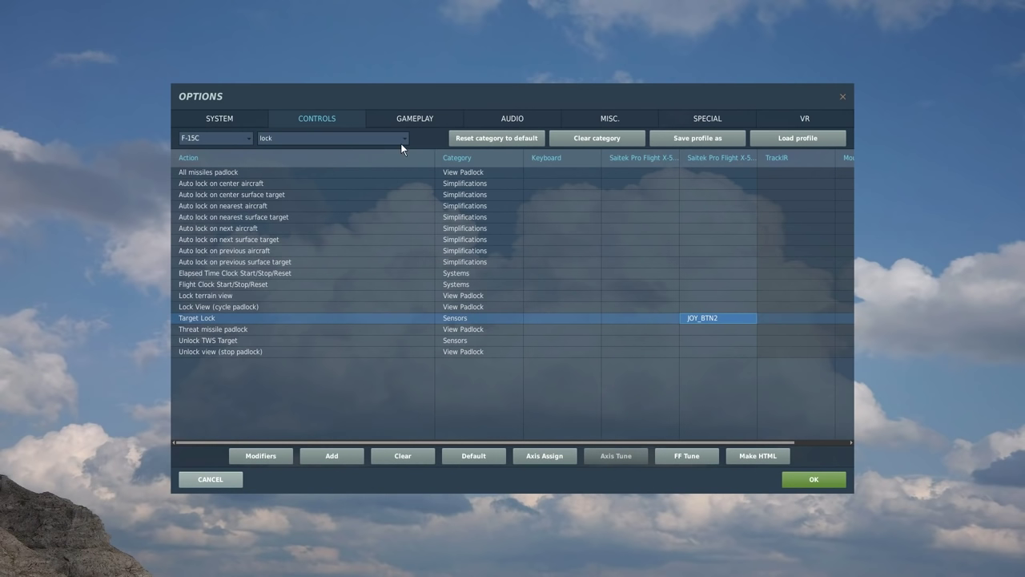
Search the actions for "trim" and, on the second Saitek device, assign JOY_BTN10 to Trim: Left Wing Down and JOY_BTN9 to Trim: Nose Down
{"action": "key", "text": "BackSpace"}
{"action": "key", "text": "BackSpace"}
{"action": "key", "text": "BackSpace"}
{"action": "key", "text": "BackSpace"}
{"action": "type", "text": "trim"}
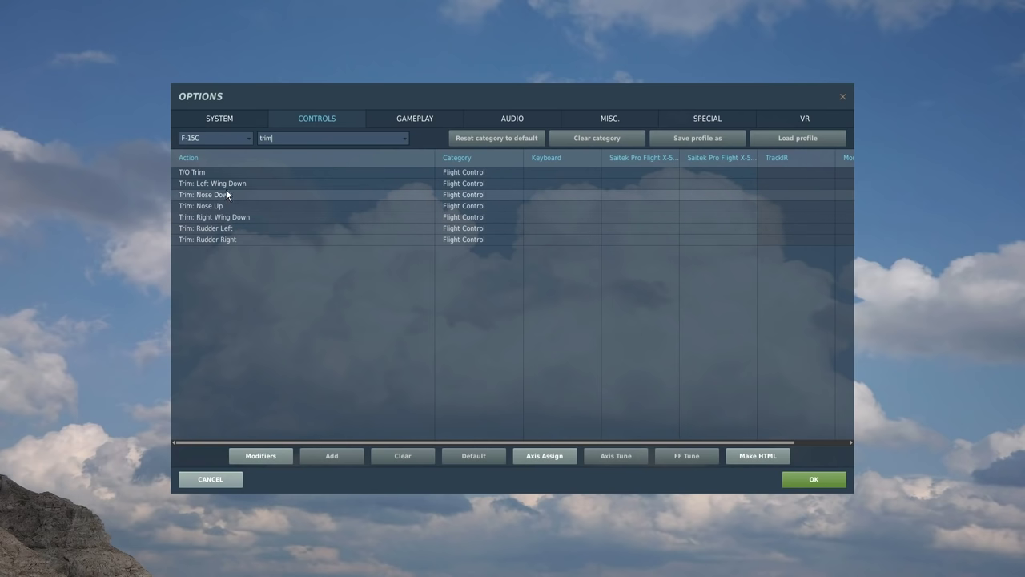
{"action": "double_click", "coordinate": [702, 182]}
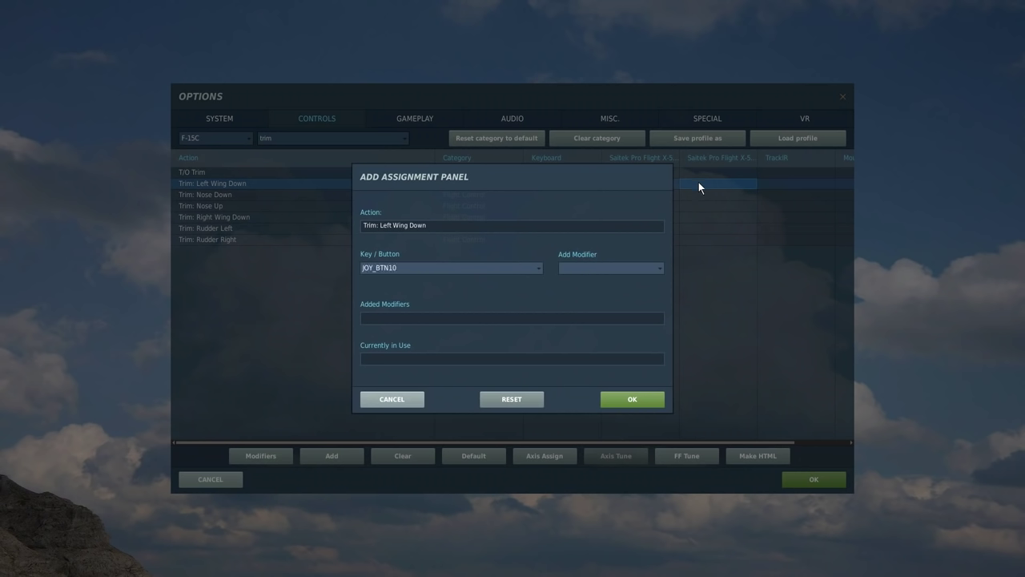
{"action": "left_click", "coordinate": [621, 399]}
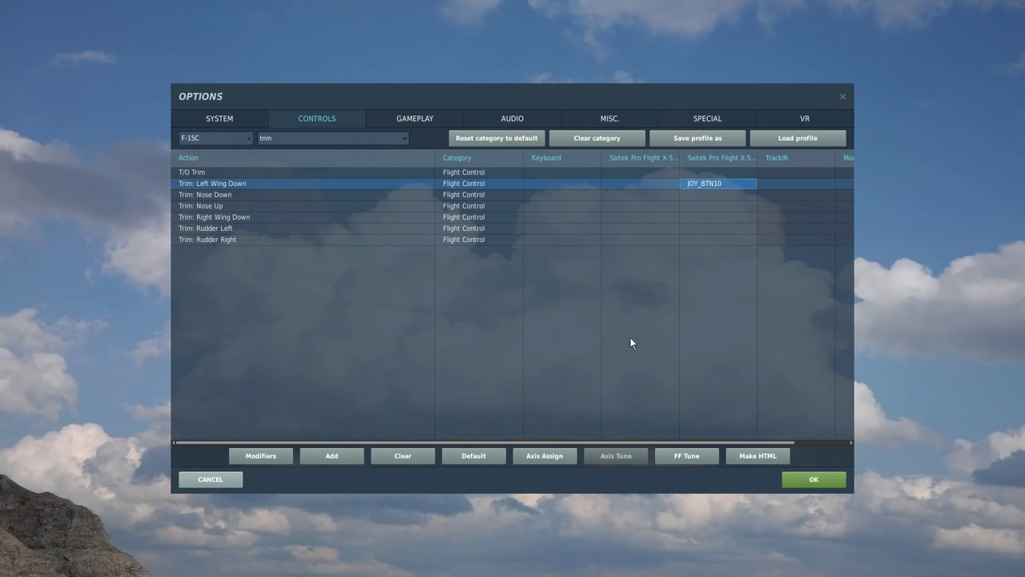
{"action": "double_click", "coordinate": [727, 194]}
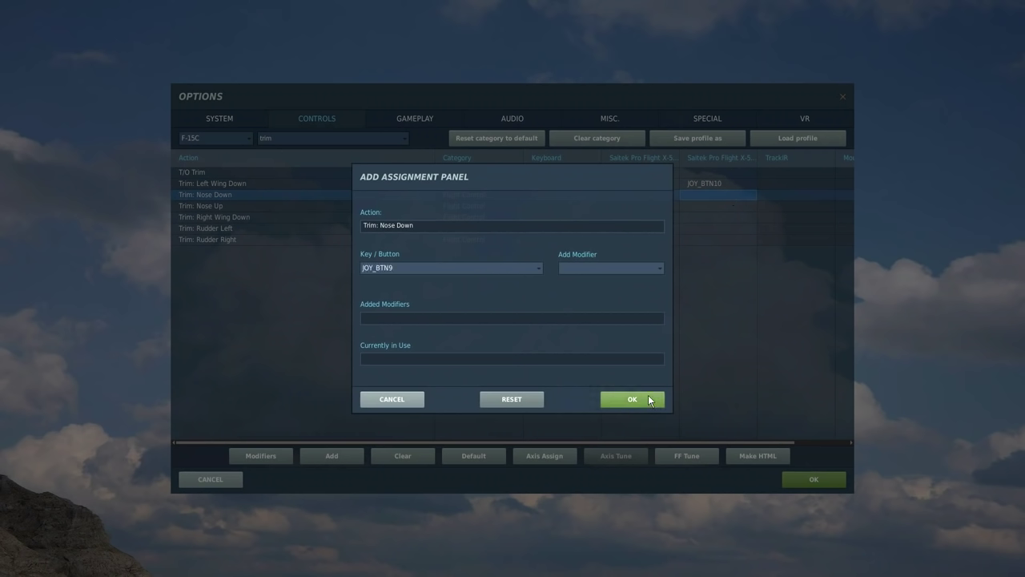
{"action": "left_click", "coordinate": [644, 399]}
On the second Saitek device, assign JOY_BTN7 to Trim: Nose Up and JOY_BTN8 to Trim: Right Wing Down
{"action": "double_click", "coordinate": [710, 205]}
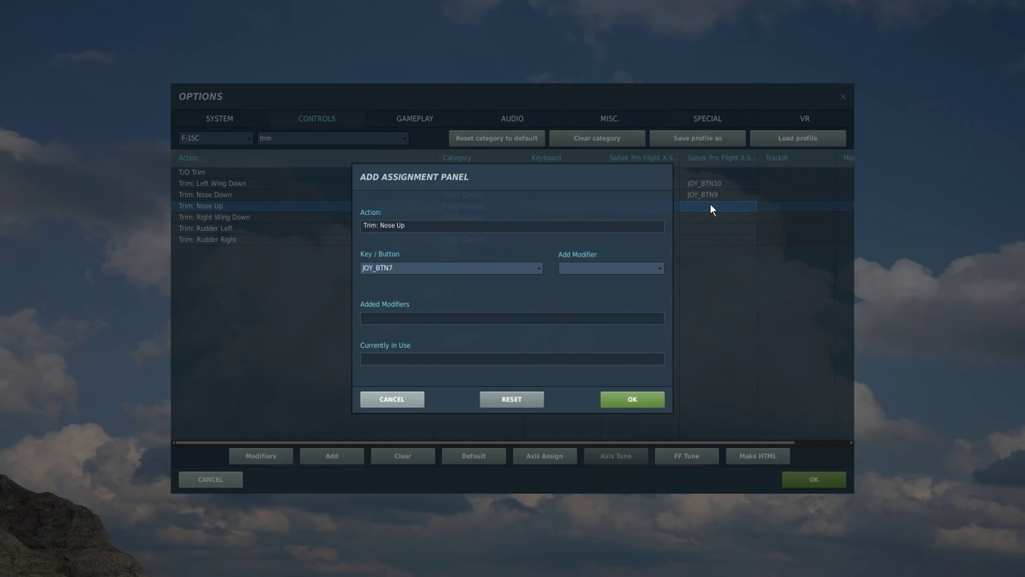
{"action": "left_click", "coordinate": [609, 399]}
{"action": "double_click", "coordinate": [709, 218]}
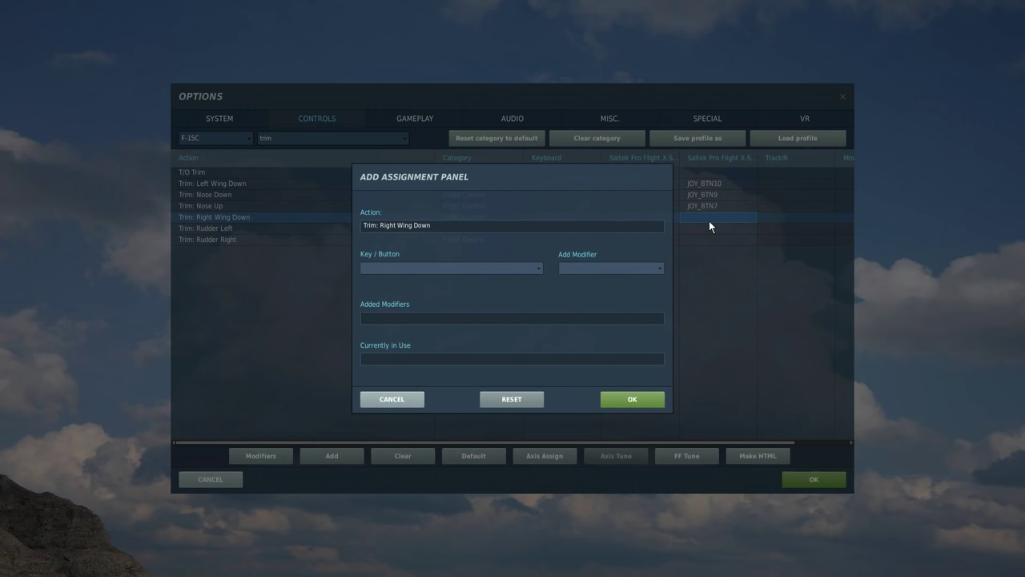
{"action": "left_click", "coordinate": [630, 401]}
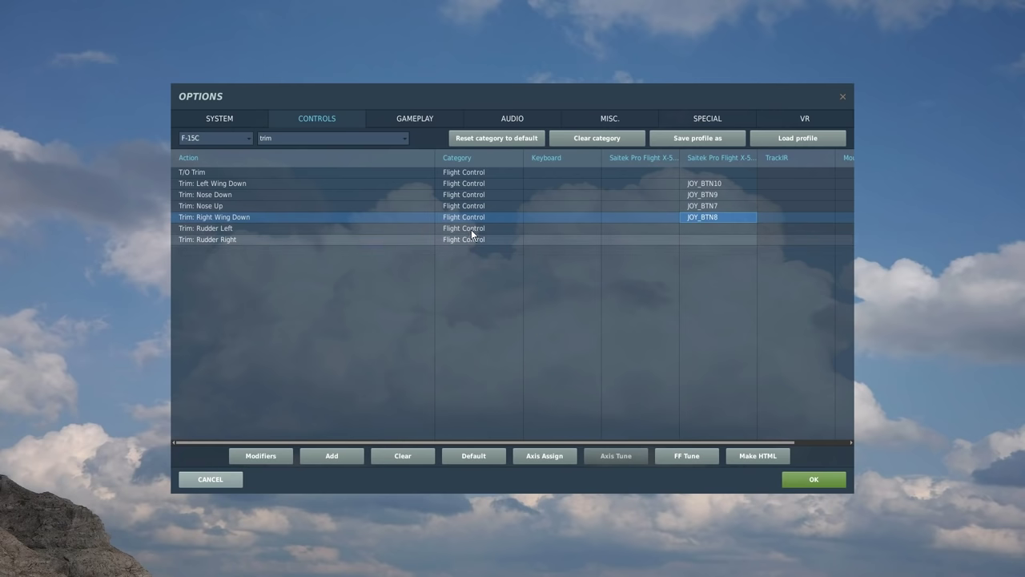
Replace the "trim" action search with "target des"
{"action": "left_click", "coordinate": [405, 138]}
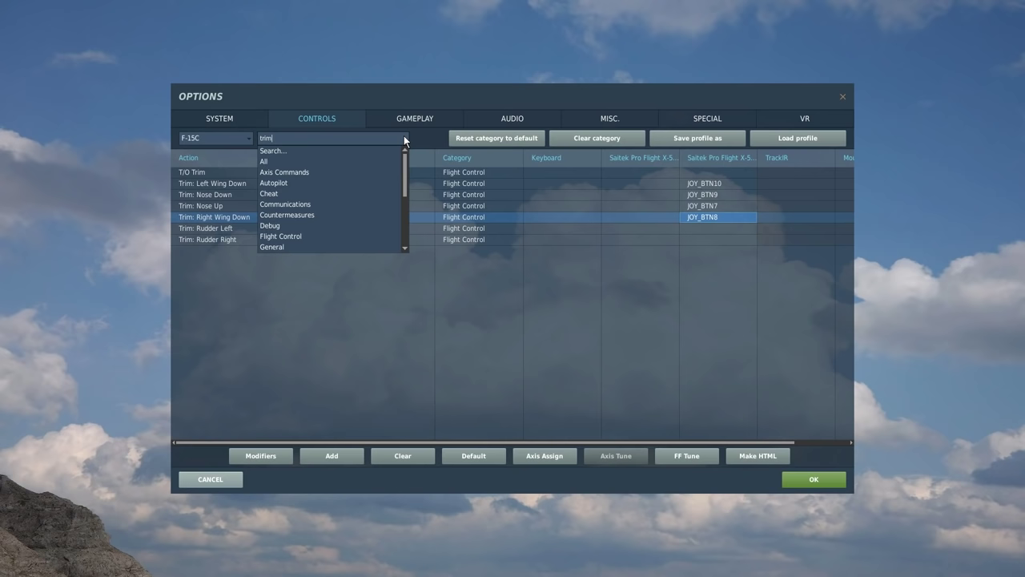
{"action": "left_click", "coordinate": [327, 142]}
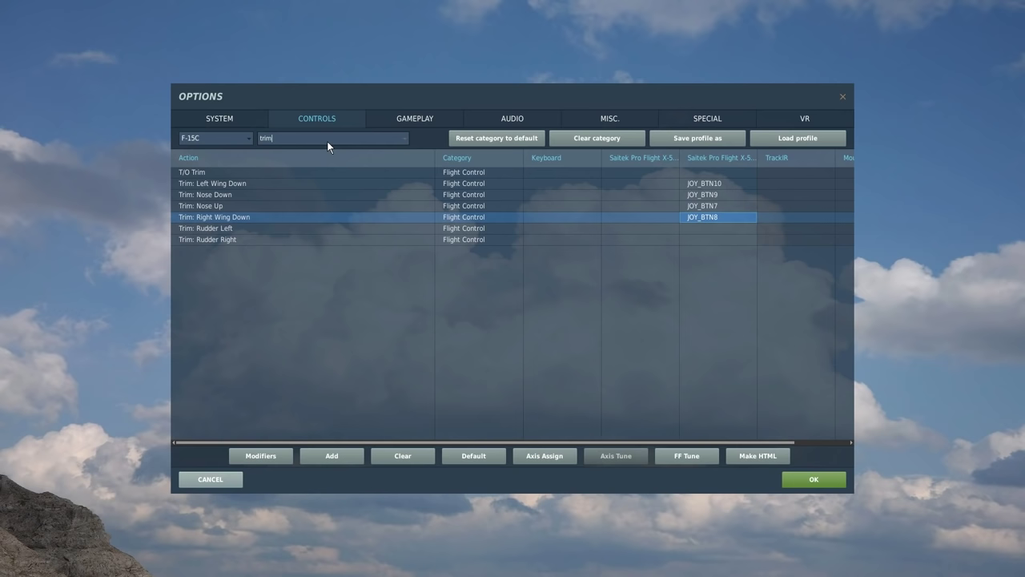
{"action": "key", "text": "BackSpace"}
{"action": "key", "text": "BackSpace"}
{"action": "key", "text": "BackSpace"}
{"action": "key", "text": "BackSpace"}
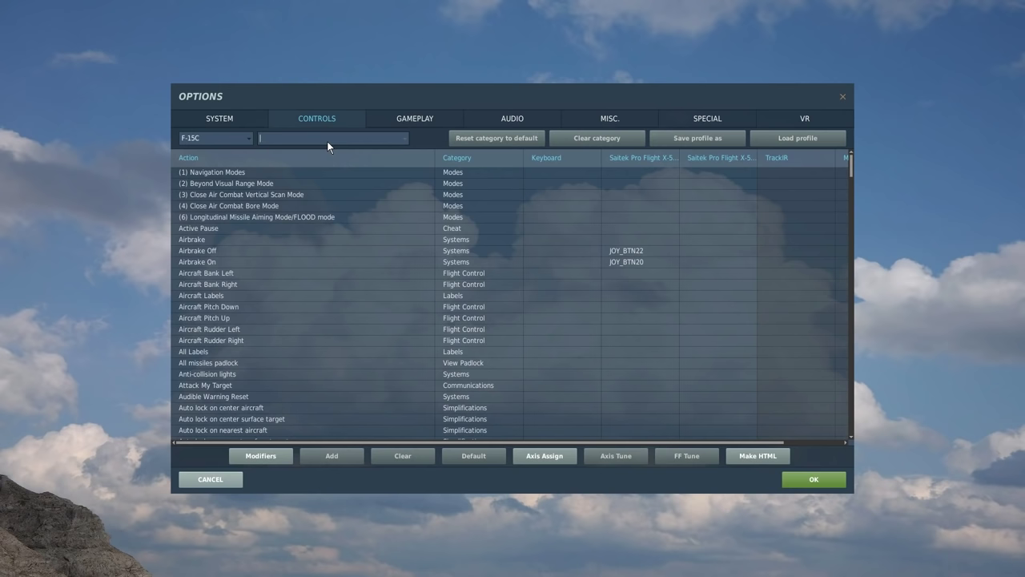
{"action": "type", "text": "target"}
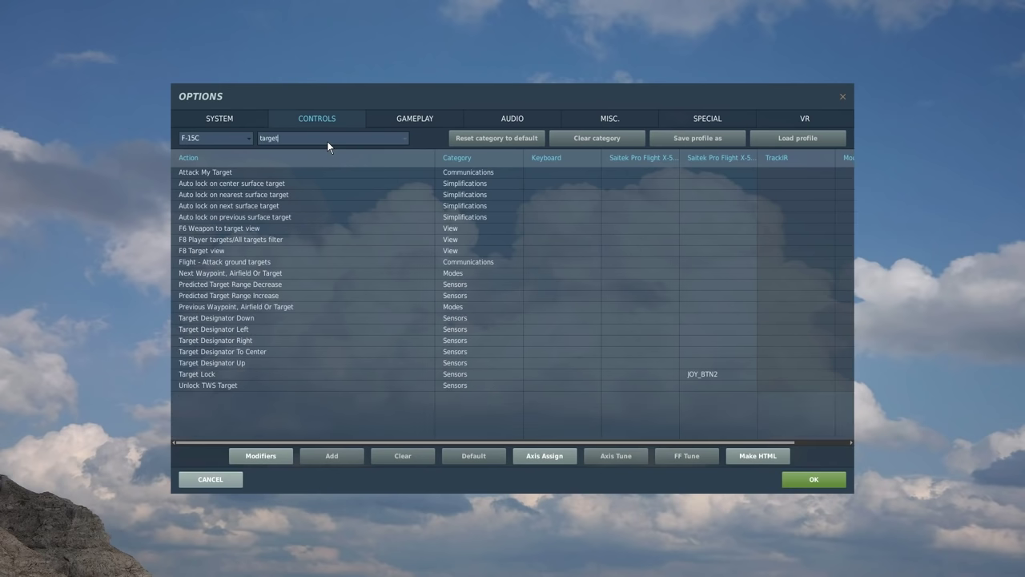
{"action": "type", "text": " des"}
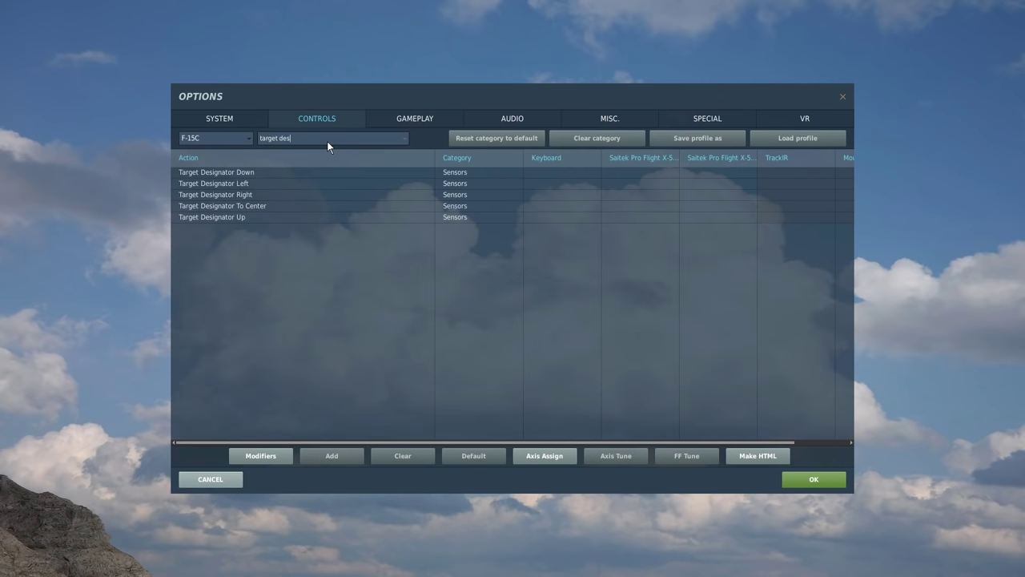
On the second Saitek device, assign JOY_BTN13 to Target Designator Down and JOY_BTN14 to Target Designator Left
{"action": "left_click", "coordinate": [269, 171]}
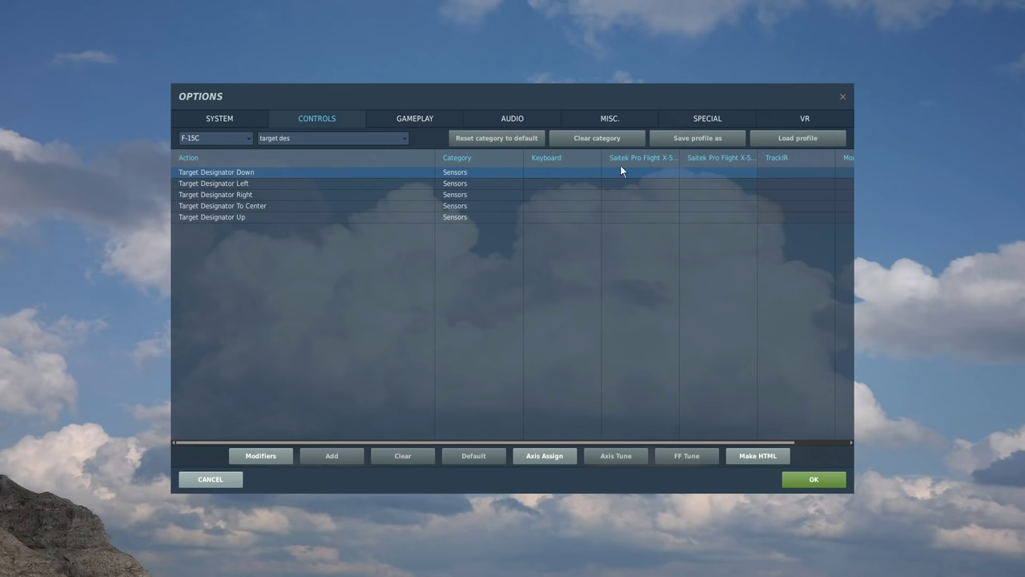
{"action": "double_click", "coordinate": [711, 170]}
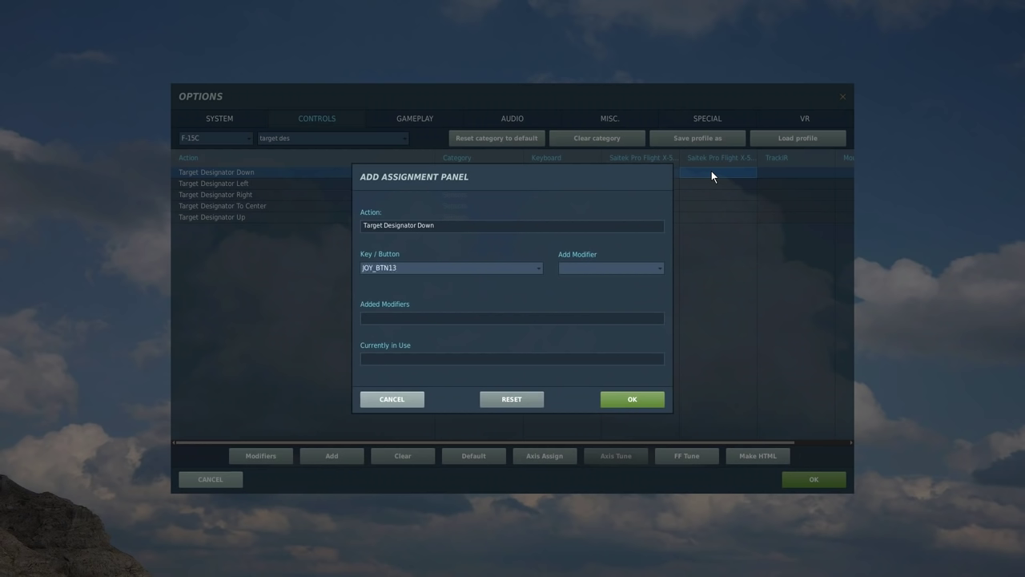
{"action": "left_click", "coordinate": [647, 401]}
{"action": "double_click", "coordinate": [708, 183]}
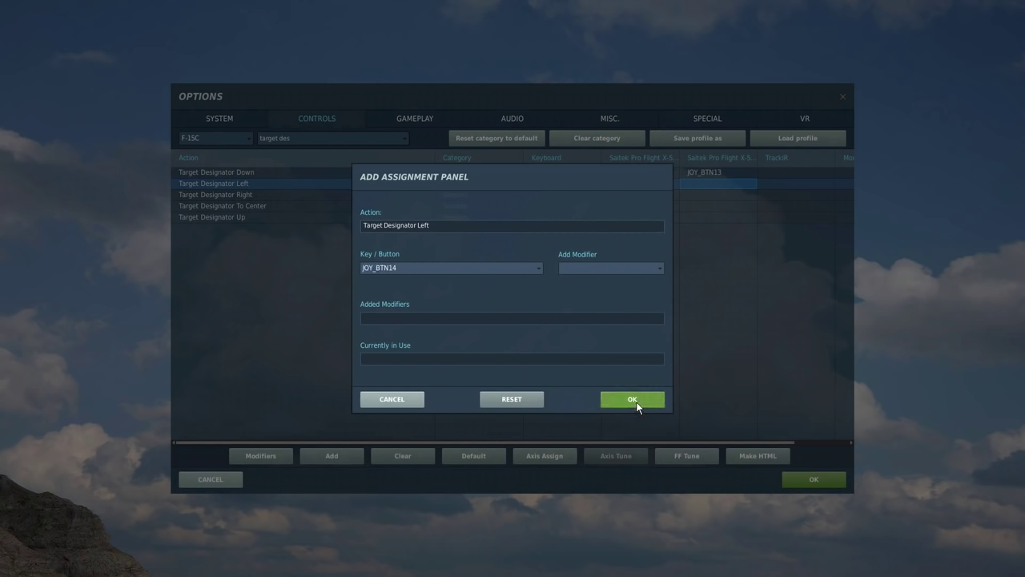
{"action": "left_click", "coordinate": [634, 400]}
On the second Saitek device, assign JOY_BTN12 to Target Designator Right and JOY_BTN11 to Target Designator Up
{"action": "double_click", "coordinate": [716, 193]}
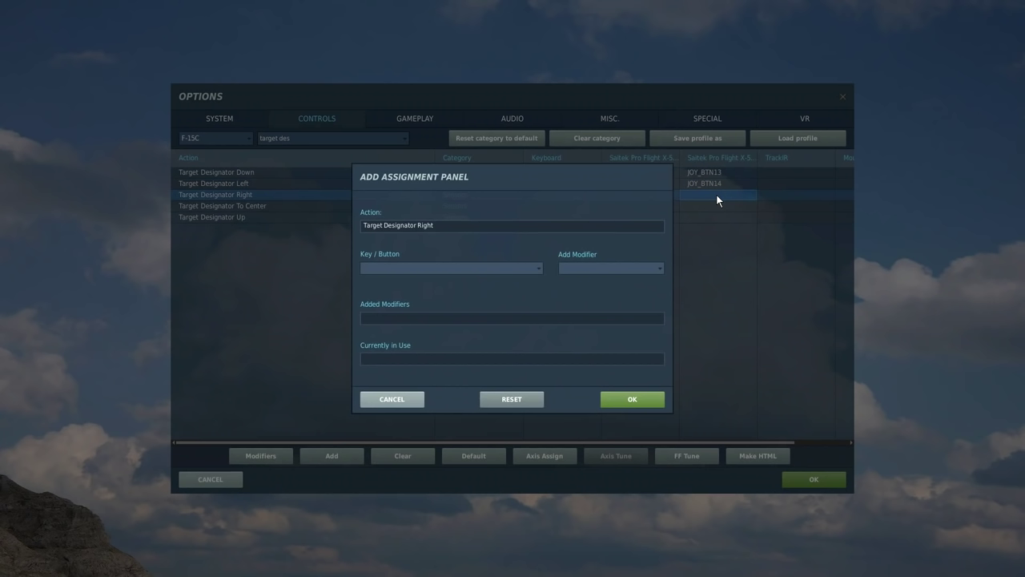
{"action": "left_click", "coordinate": [647, 398]}
{"action": "double_click", "coordinate": [705, 217]}
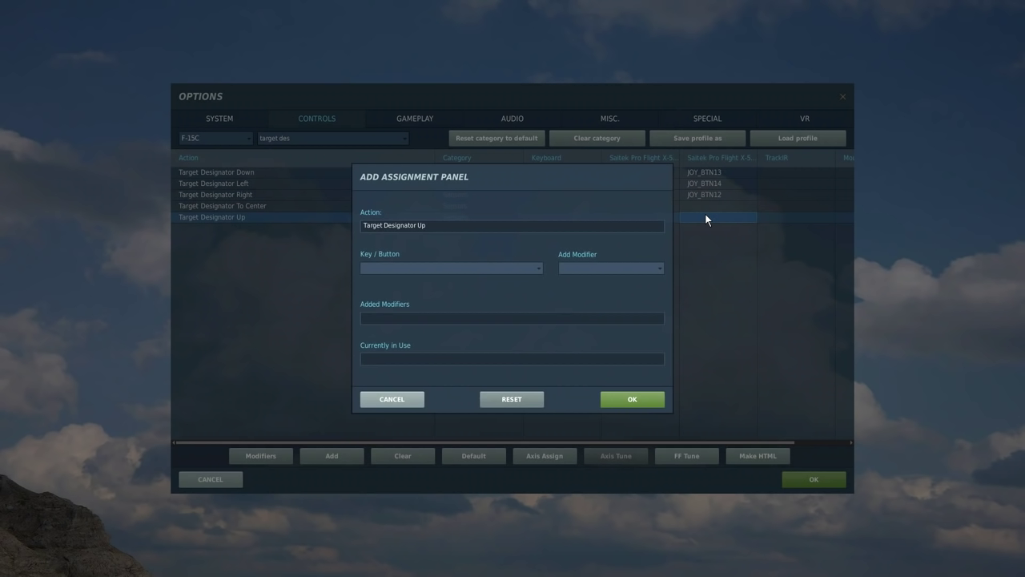
{"action": "left_click", "coordinate": [637, 399]}
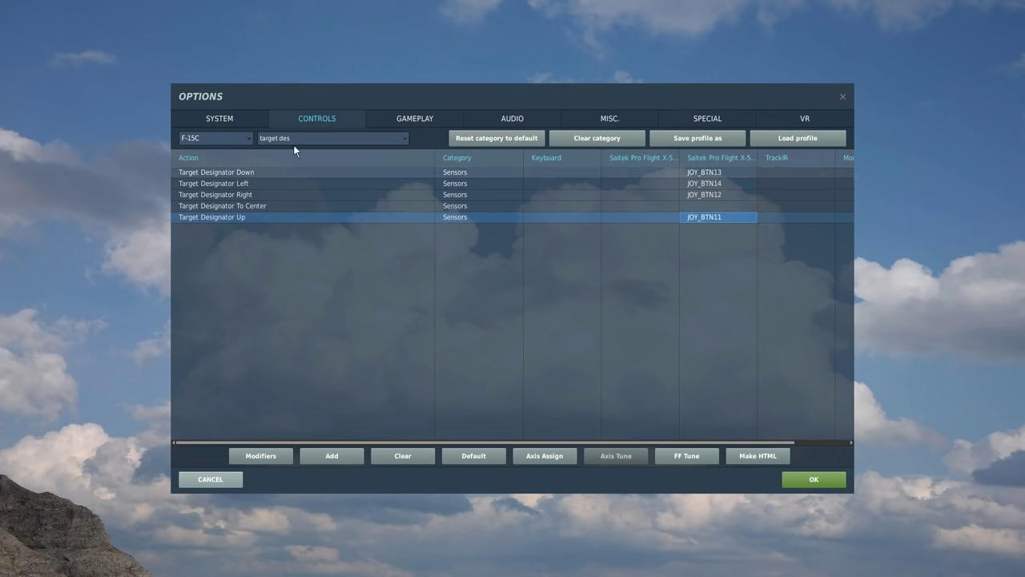
Clear the "target des" text from the action search
{"action": "key", "text": "BackSpace"}
{"action": "key", "text": "BackSpace"}
{"action": "key", "text": "BackSpace"}
{"action": "key", "text": "BackSpace"}
{"action": "key", "text": "BackSpace"}
{"action": "key", "text": "BackSpace"}
{"action": "key", "text": "BackSpace"}
{"action": "key", "text": "BackSpace"}
{"action": "key", "text": "BackSpace"}
{"action": "key", "text": "BackSpace"}
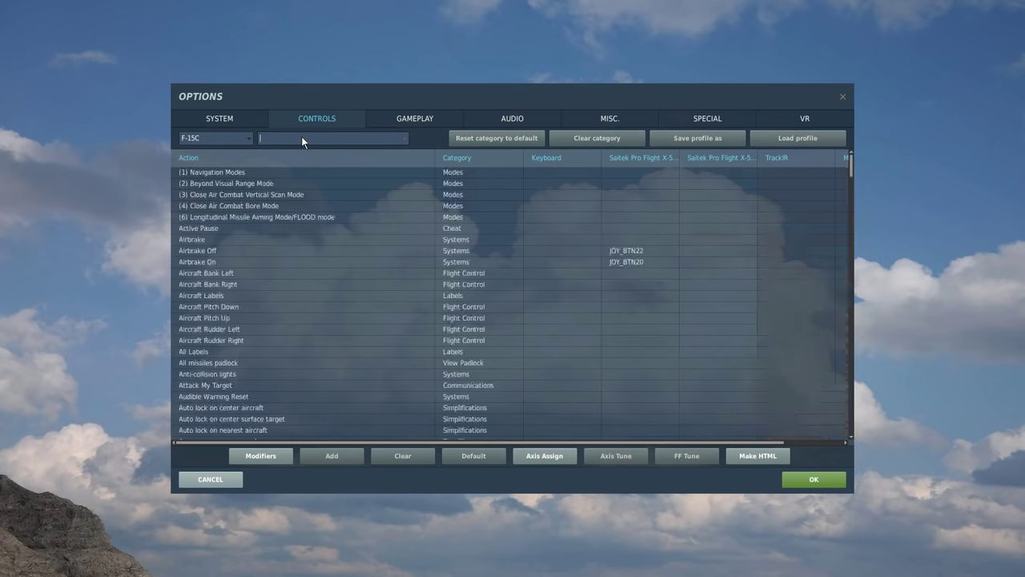
{"action": "type", "text": "sens"}
{"action": "type", "text": "o"}
{"action": "key", "text": "BackSpace"}
{"action": "key", "text": "BackSpace"}
{"action": "key", "text": "BackSpace"}
{"action": "key", "text": "BackSpace"}
{"action": "key", "text": "BackSpace"}
Search the actions for "mode" and assign JOY_BTN_POV1_L on the second Saitek device to (2) Beyond Visual Range Mode
{"action": "type", "text": "mod "}
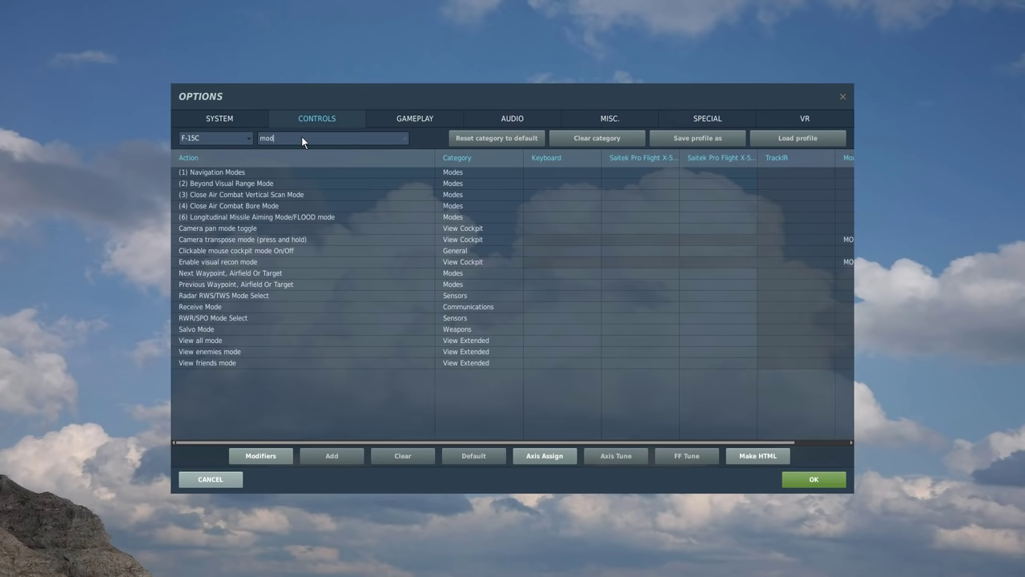
{"action": "type", "text": "e"}
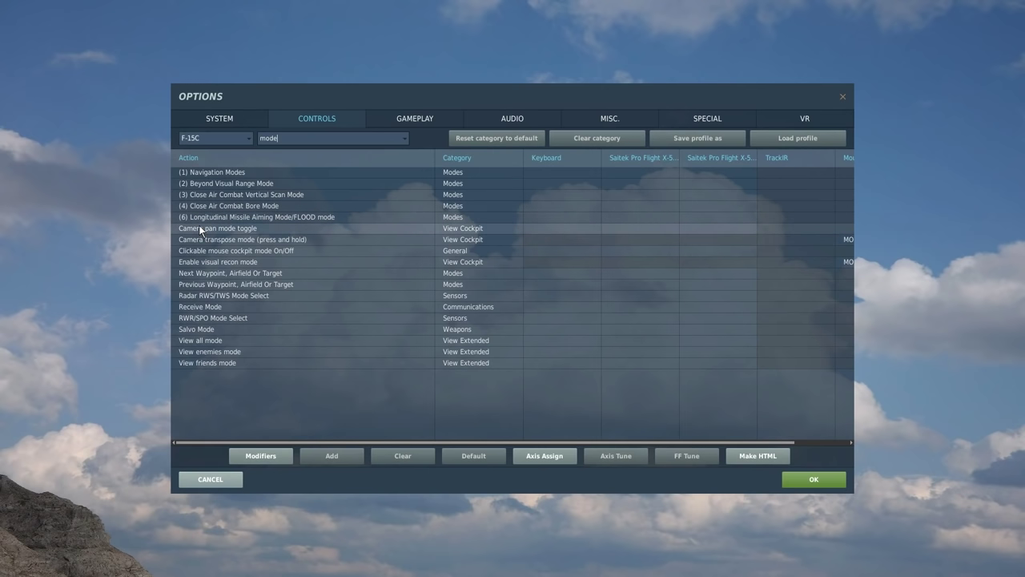
{"action": "left_click", "coordinate": [219, 185]}
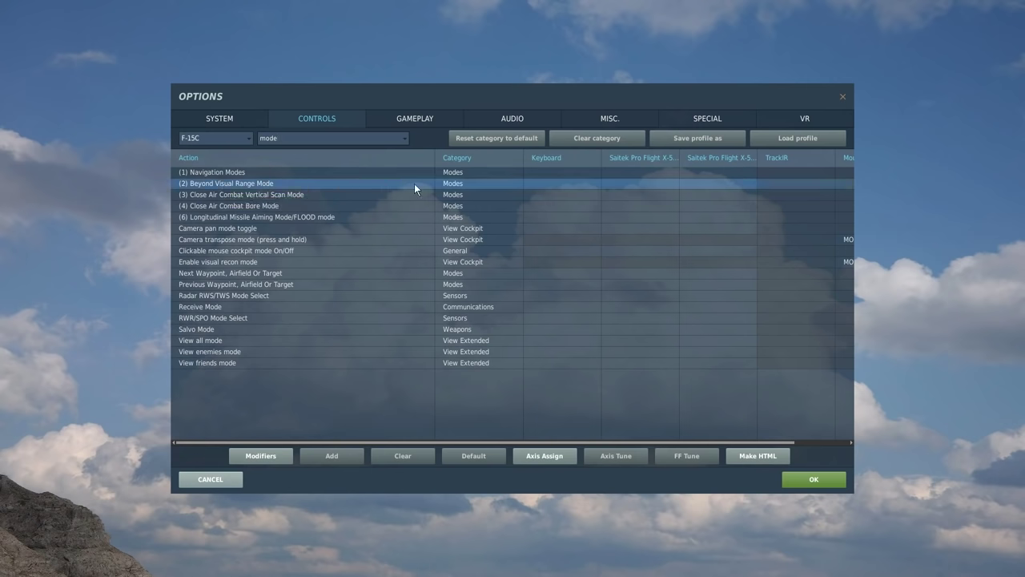
{"action": "double_click", "coordinate": [704, 183]}
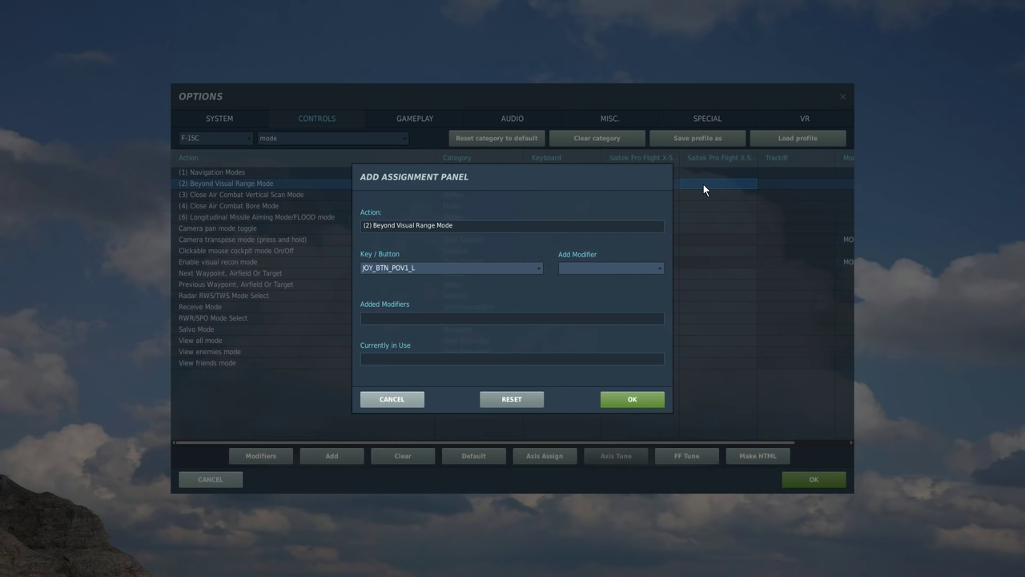
{"action": "left_click", "coordinate": [632, 399]}
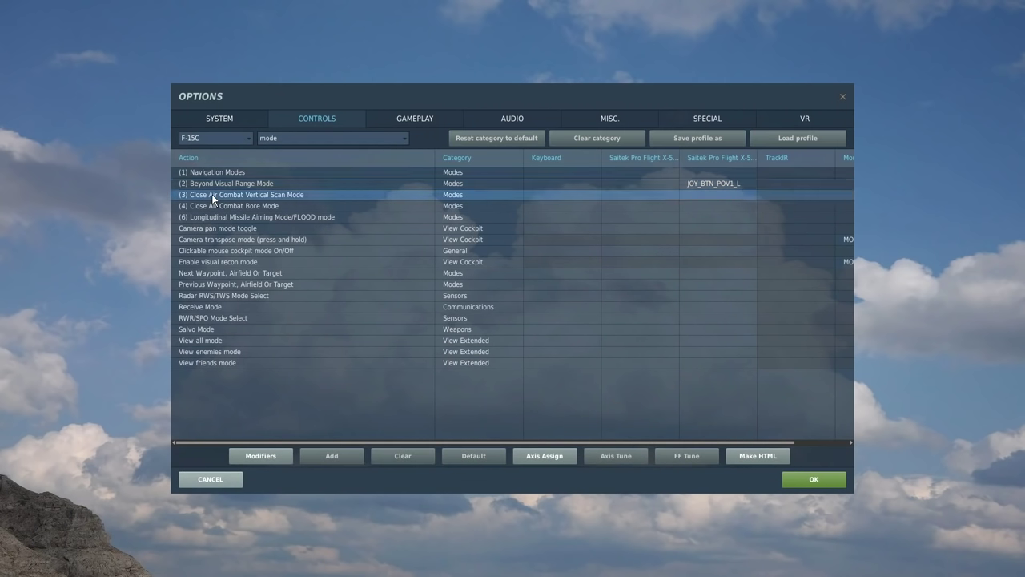
On the second Saitek device, assign JOY_BTN_POV1_R to (3) Close Air Combat Vertical Scan Mode and JOY_BTN_POV1_U to (4) Close Air Combat Bore Mode
{"action": "left_click", "coordinate": [212, 194]}
{"action": "double_click", "coordinate": [706, 193]}
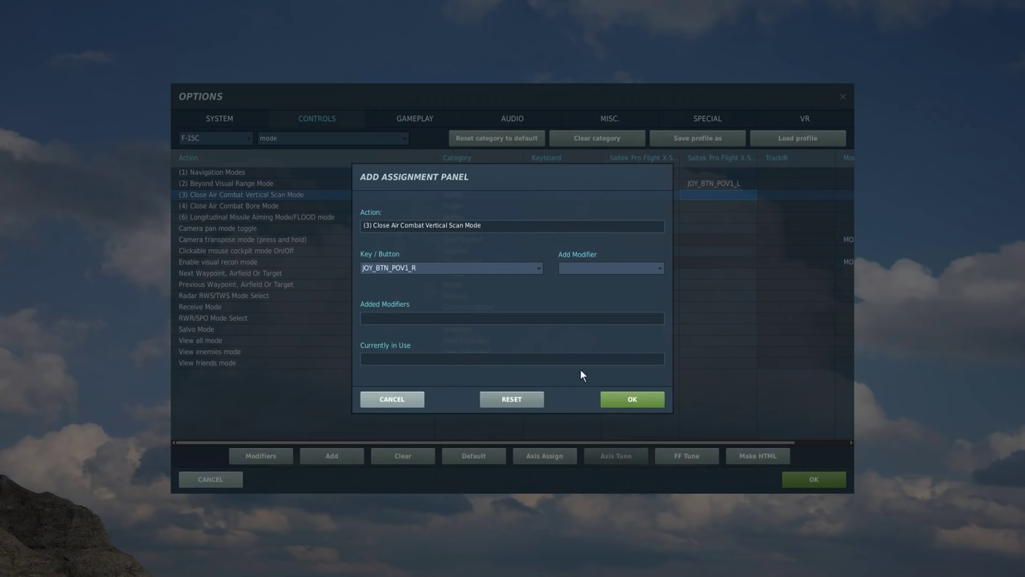
{"action": "left_click", "coordinate": [608, 399]}
{"action": "double_click", "coordinate": [710, 208]}
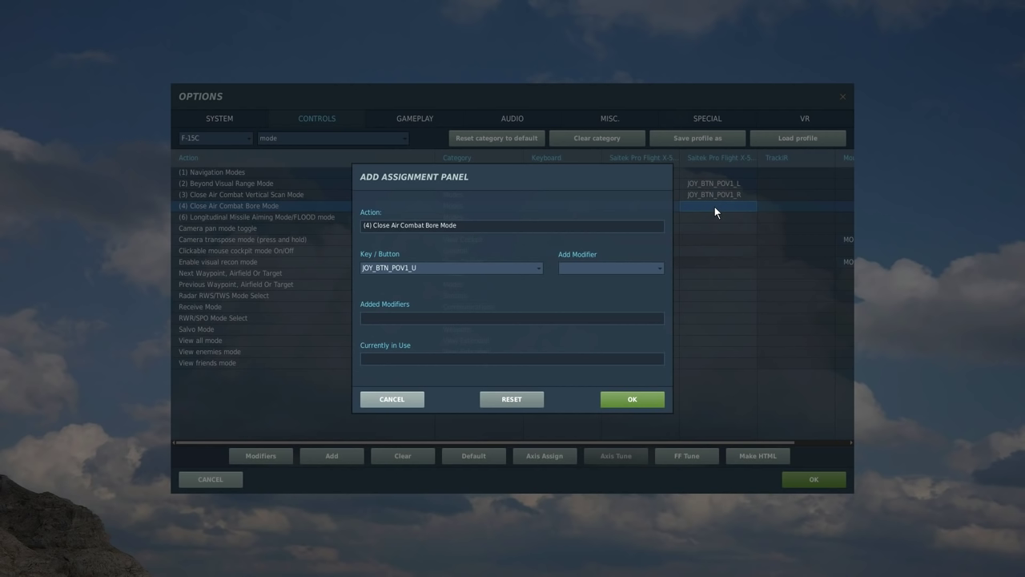
{"action": "left_click", "coordinate": [639, 400]}
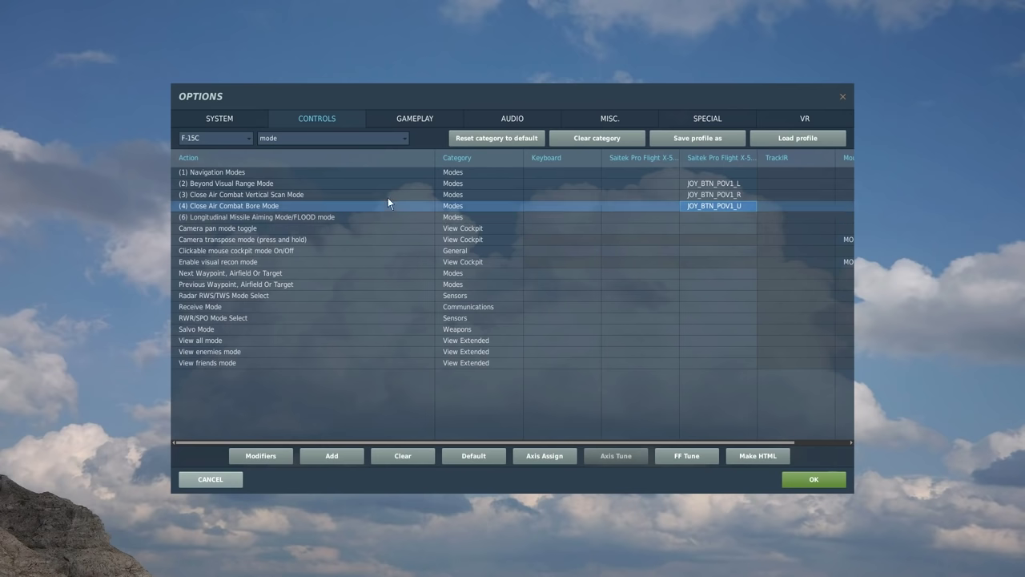
Search the actions for "guns"
{"action": "left_click", "coordinate": [314, 140]}
{"action": "key", "text": "BackSpace"}
{"action": "key", "text": "BackSpace"}
{"action": "key", "text": "BackSpace"}
{"action": "key", "text": "BackSpace"}
{"action": "key", "text": "BackSpace"}
{"action": "type", "text": "guns"}
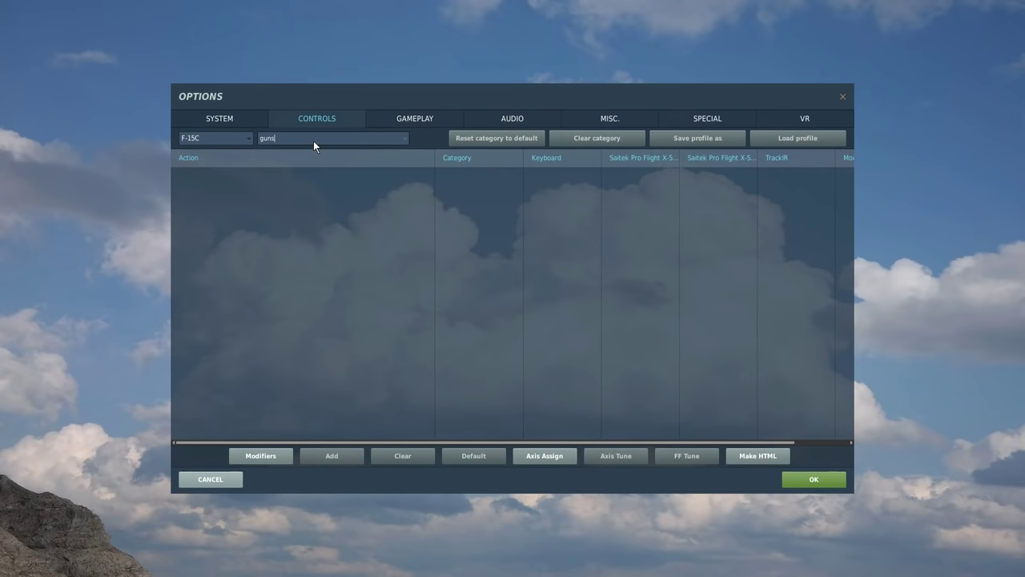
Search the actions for "cann" and assign JOY_BTN_POV1_D on the second Saitek device to Cannon
{"action": "key", "text": "BackSpace"}
{"action": "key", "text": "BackSpace"}
{"action": "key", "text": "BackSpace"}
{"action": "key", "text": "BackSpace"}
{"action": "type", "text": "cann"}
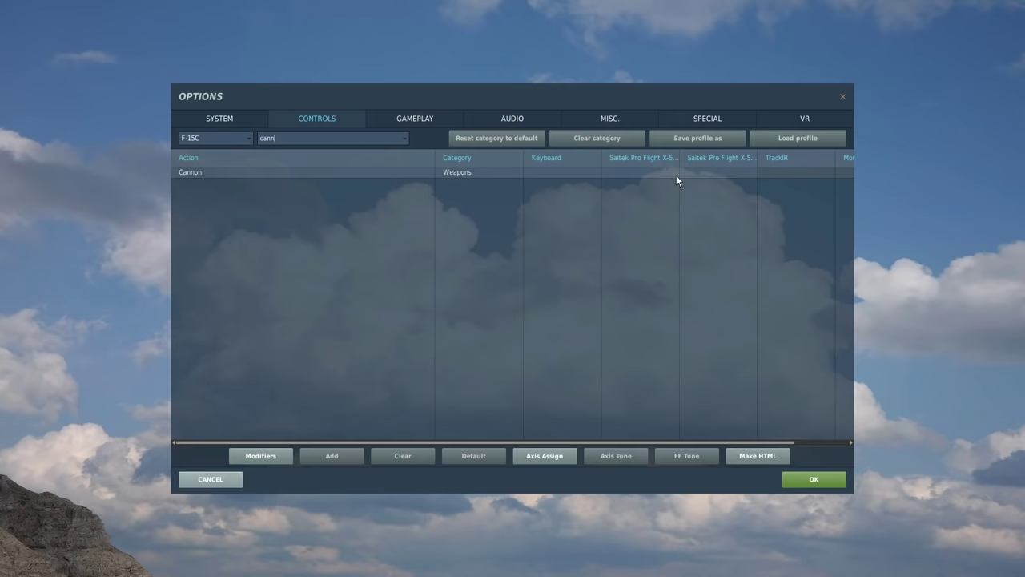
{"action": "double_click", "coordinate": [700, 169]}
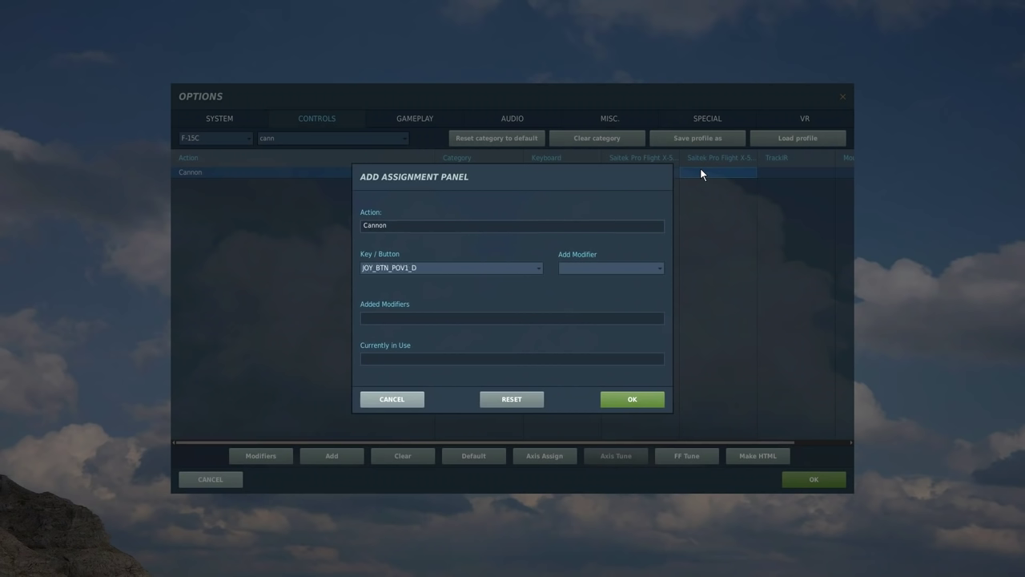
{"action": "left_click", "coordinate": [637, 399]}
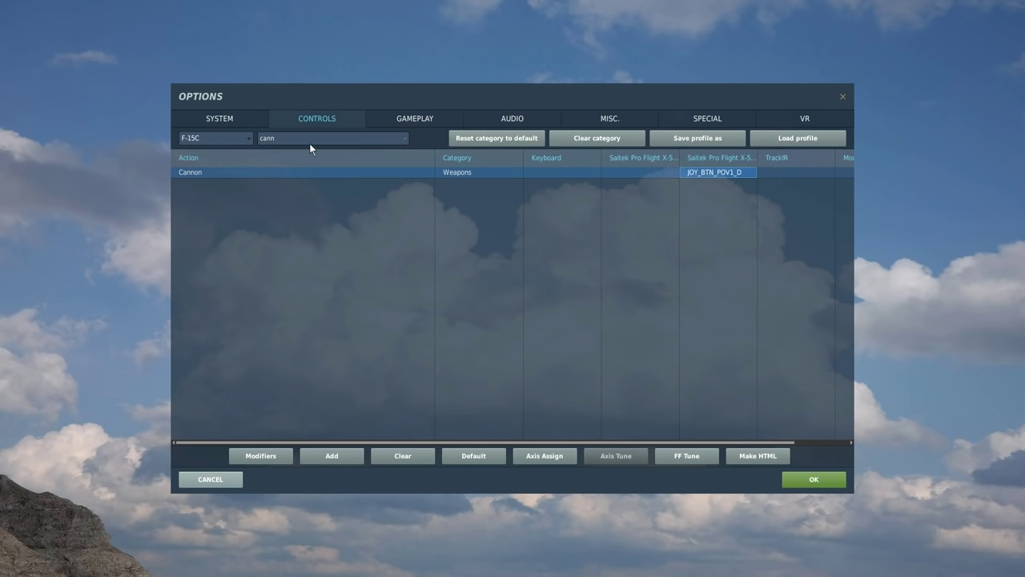
Search the actions for "tws" and assign the keyboard key O to Radar RWS/TWS Mode Select
{"action": "key", "text": "BackSpace"}
{"action": "key", "text": "BackSpace"}
{"action": "key", "text": "BackSpace"}
{"action": "key", "text": "BackSpace"}
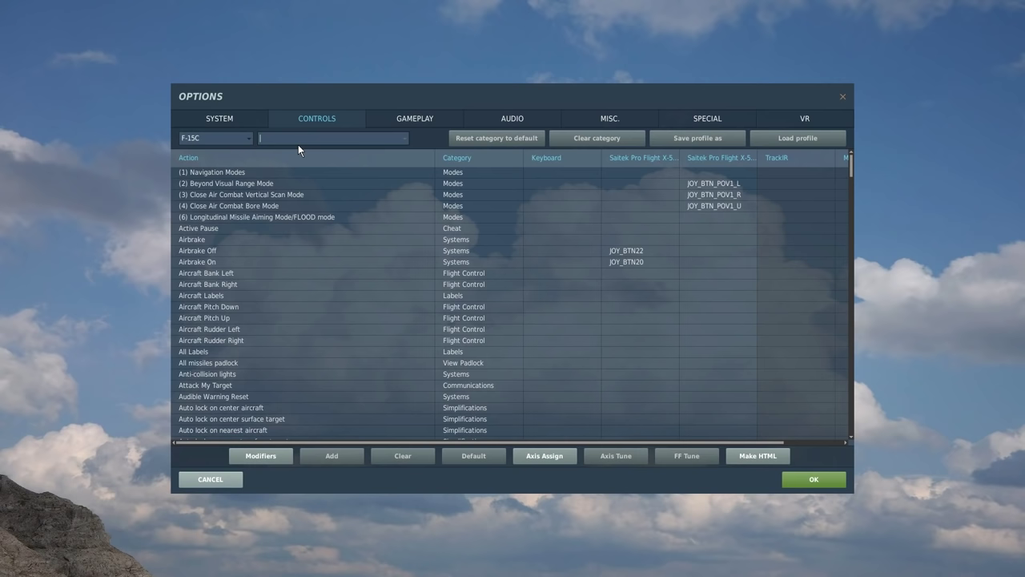
{"action": "type", "text": "tws"}
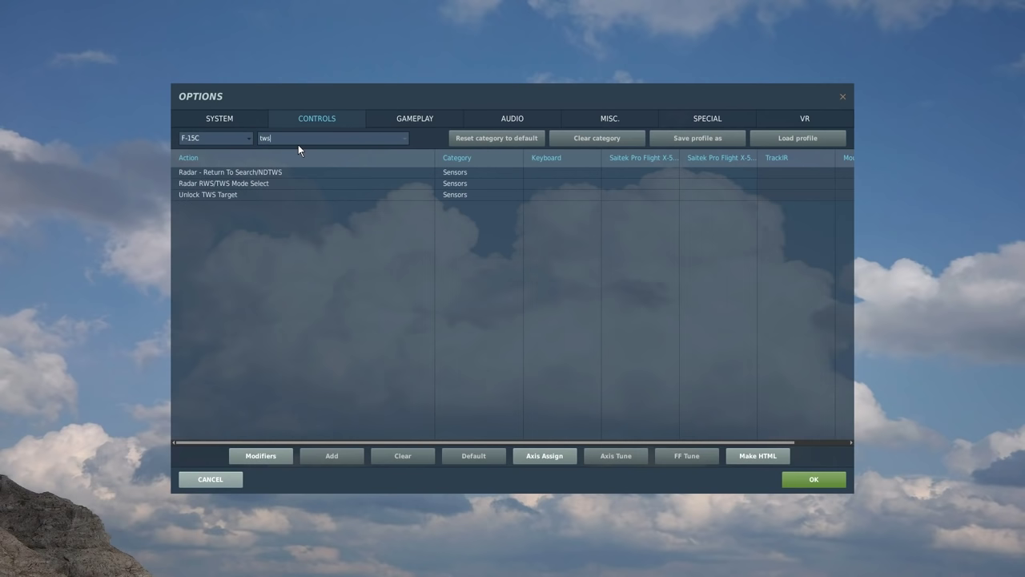
{"action": "left_click", "coordinate": [240, 184]}
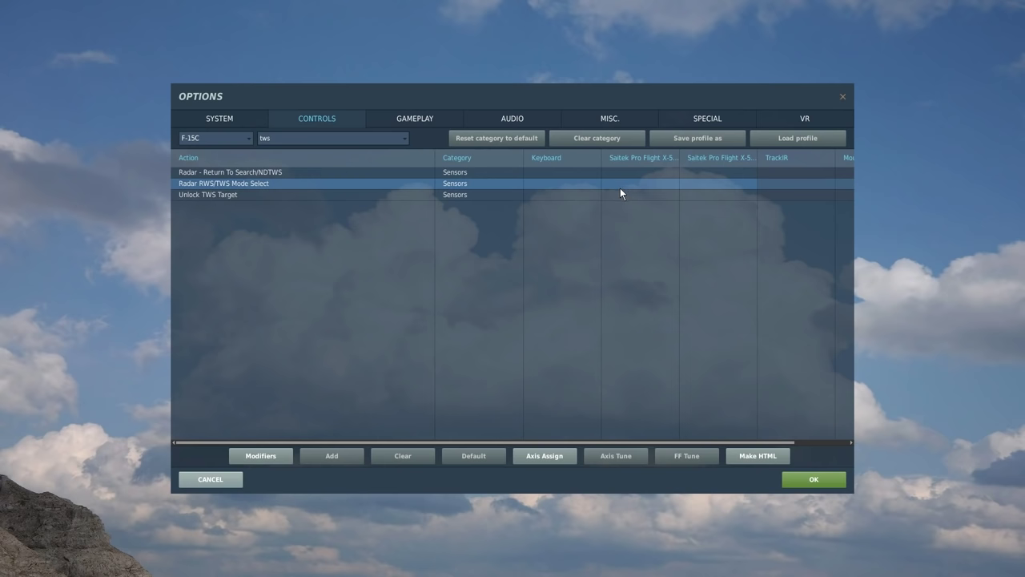
{"action": "double_click", "coordinate": [567, 182]}
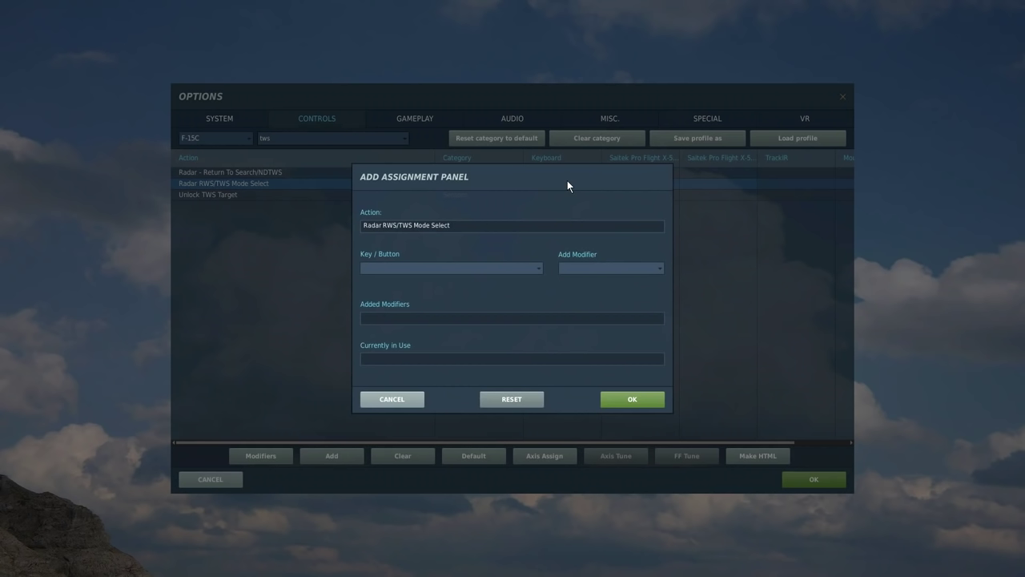
{"action": "left_click", "coordinate": [628, 397]}
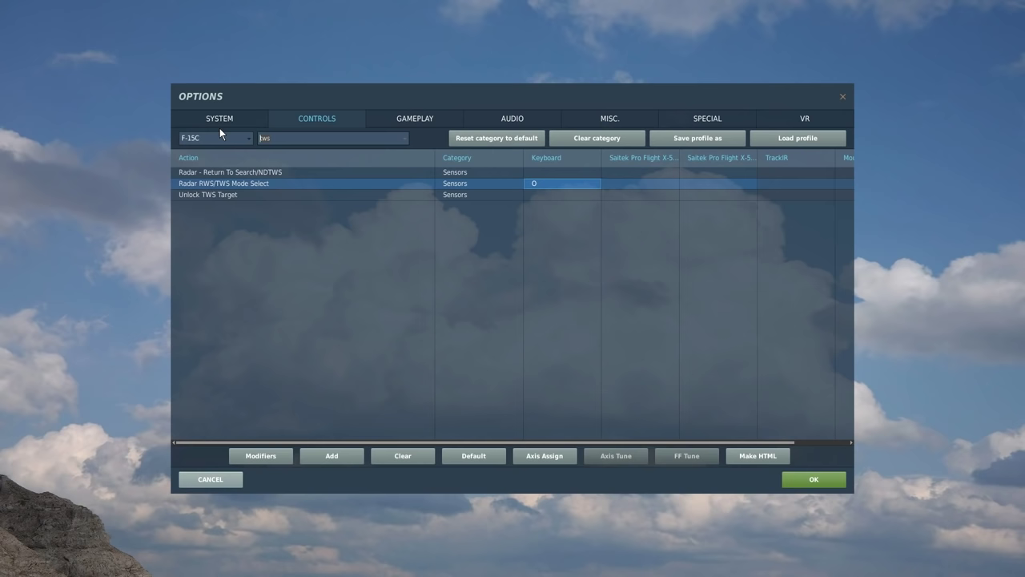
Search the actions for "display z" and assign the keyboard keys Num+ to Display Zoom In and Num- to Display Zoom Out
{"action": "type", "text": "display z"}
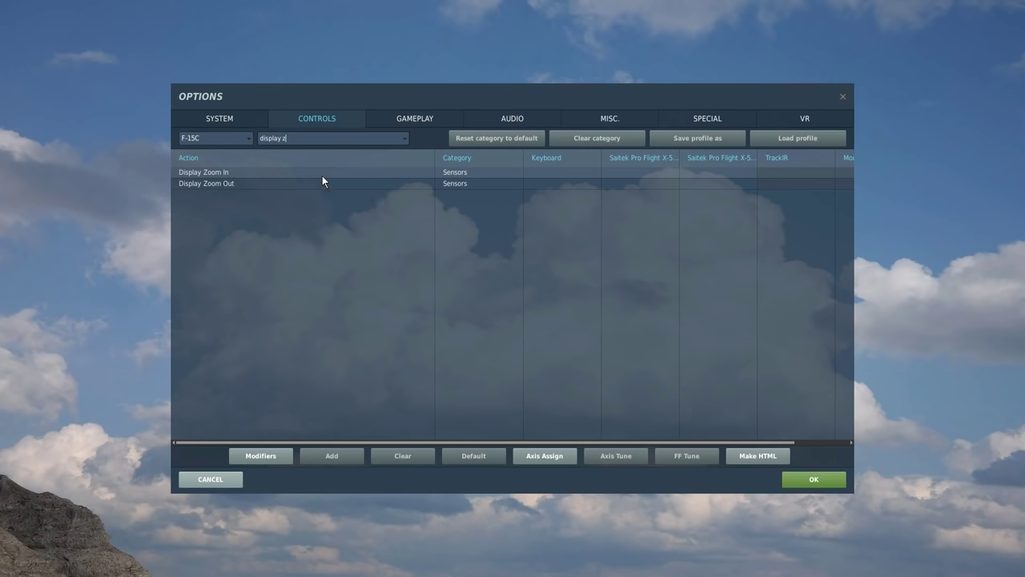
{"action": "double_click", "coordinate": [548, 171]}
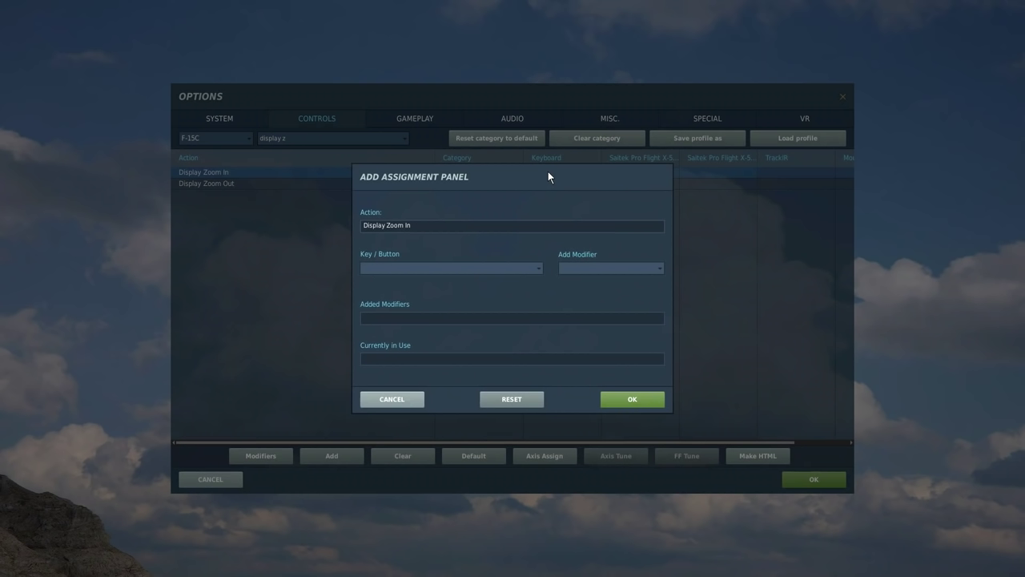
{"action": "key", "text": "KP_Add"}
{"action": "left_click", "coordinate": [618, 398]}
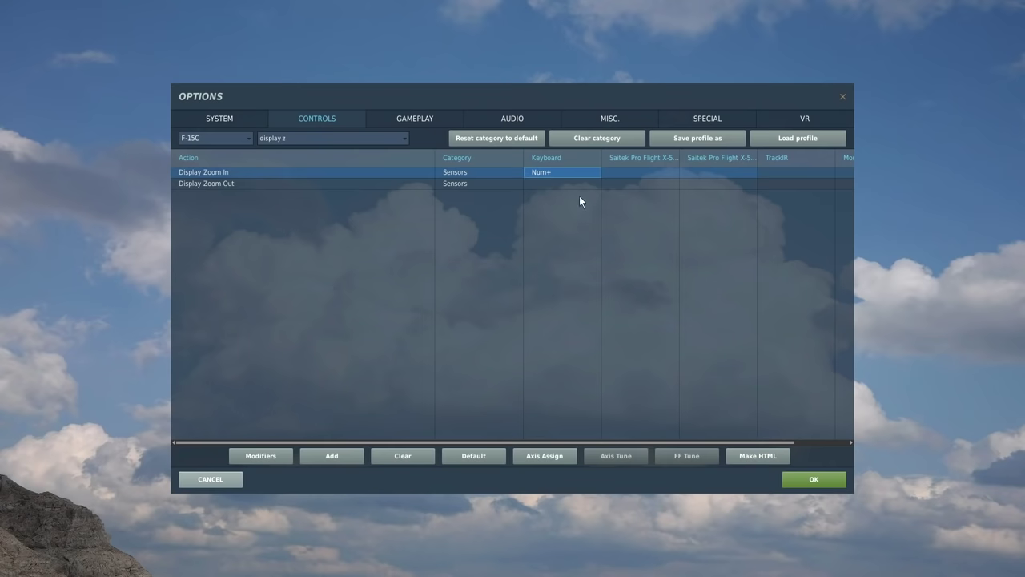
{"action": "double_click", "coordinate": [574, 187]}
{"action": "key", "text": "KP_Subtract"}
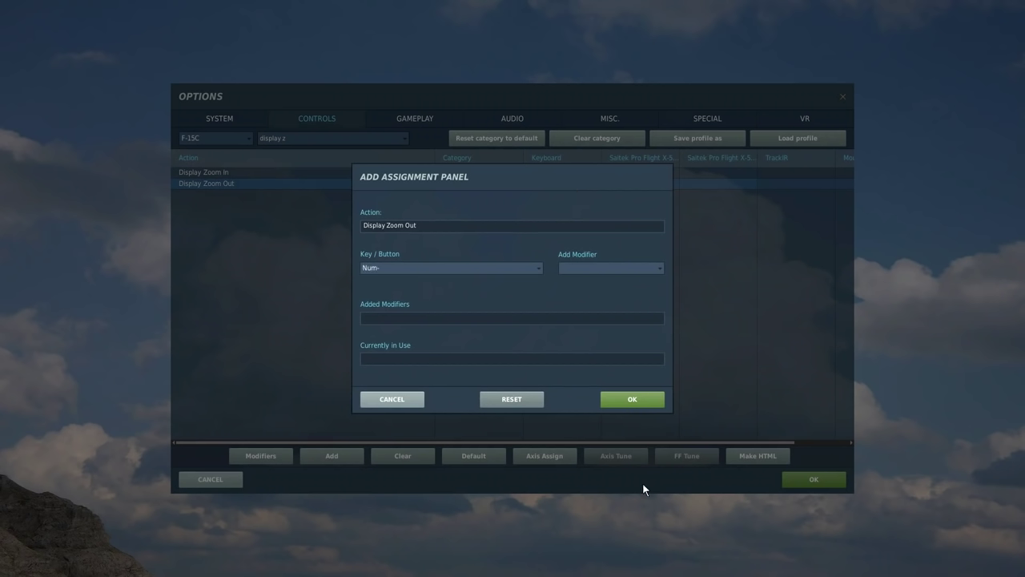
{"action": "left_click", "coordinate": [633, 399]}
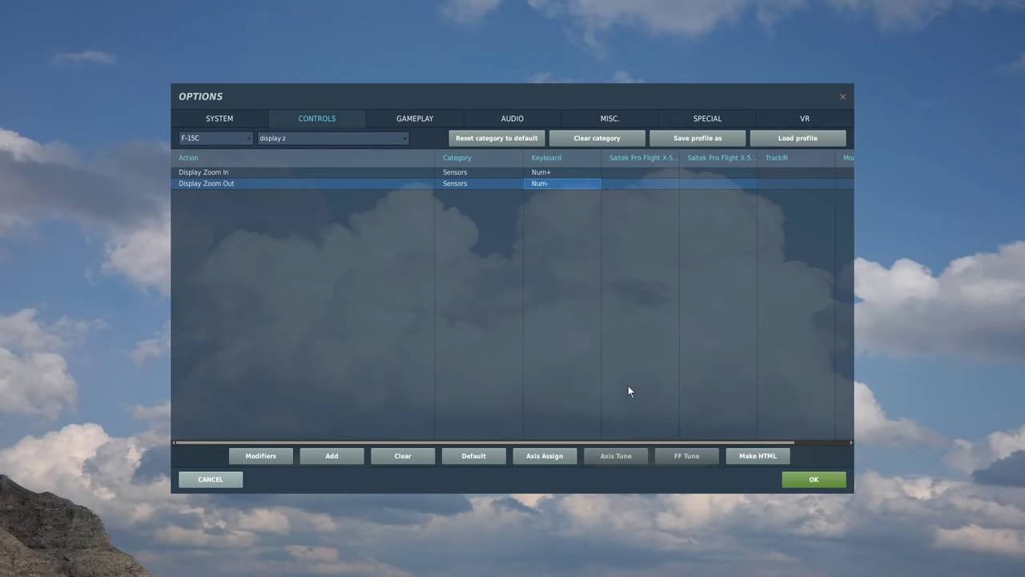
Search the actions for "scan zon" and assign the keyboard keys Num2 to Scan Zone Down and Num8 to Scan Zone Up
{"action": "left_click", "coordinate": [258, 138]}
{"action": "key", "text": "ctrl+a"}
{"action": "key", "text": "BackSpace"}
{"action": "type", "text": "scan"}
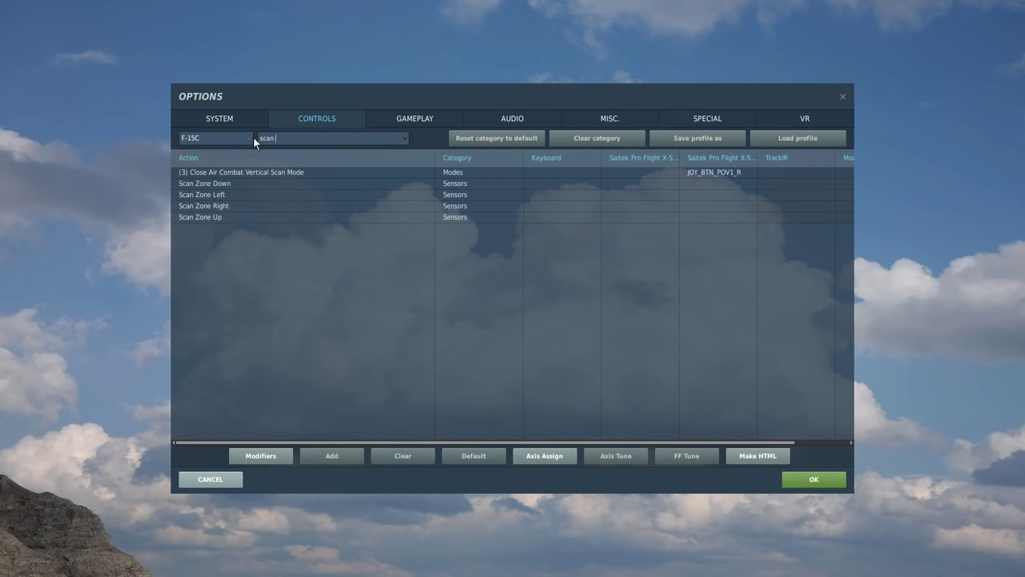
{"action": "type", "text": " zon"}
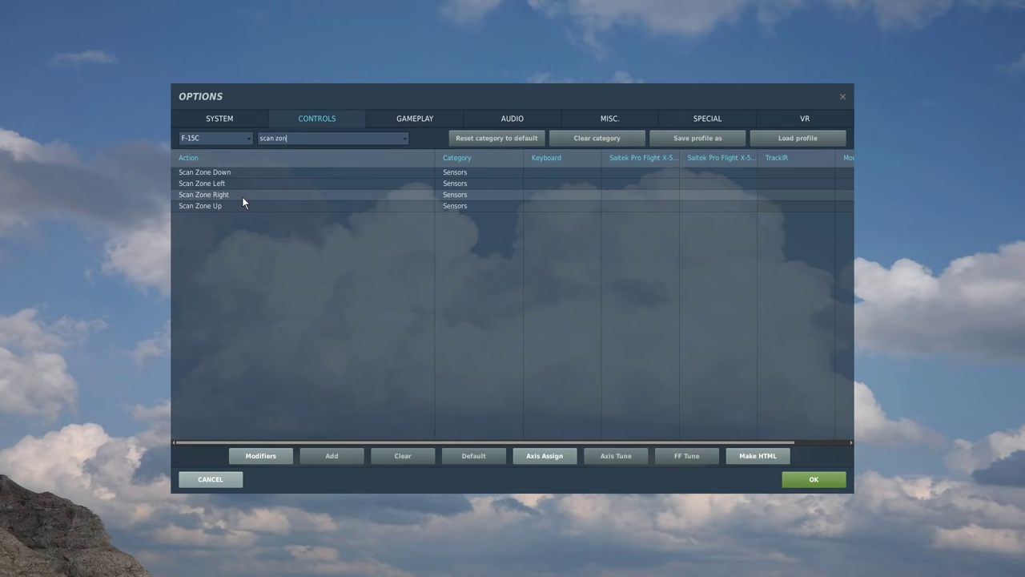
{"action": "double_click", "coordinate": [551, 173]}
{"action": "key", "text": "KP_2"}
{"action": "left_click", "coordinate": [637, 399]}
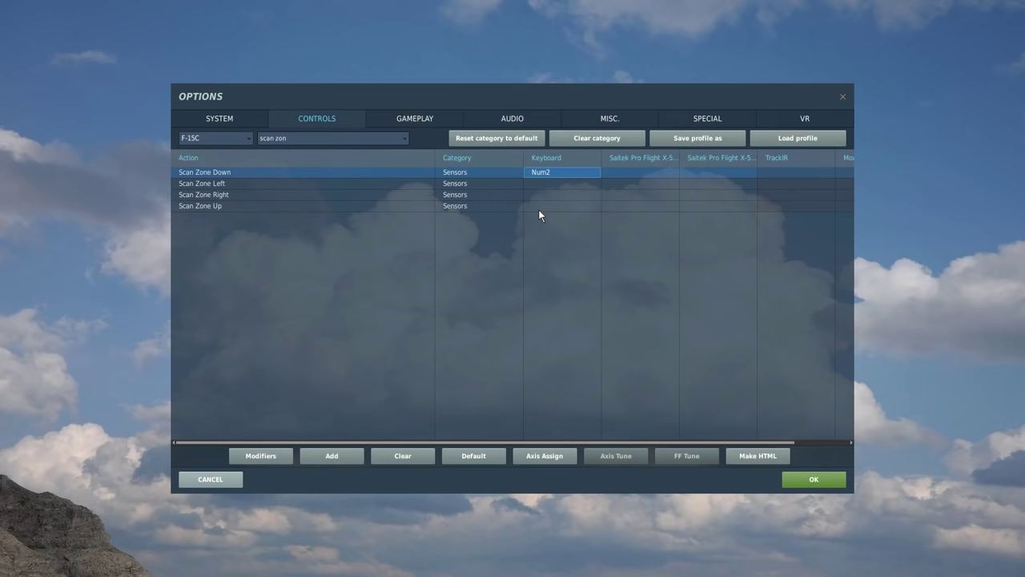
{"action": "double_click", "coordinate": [540, 207]}
{"action": "key", "text": "KP_8"}
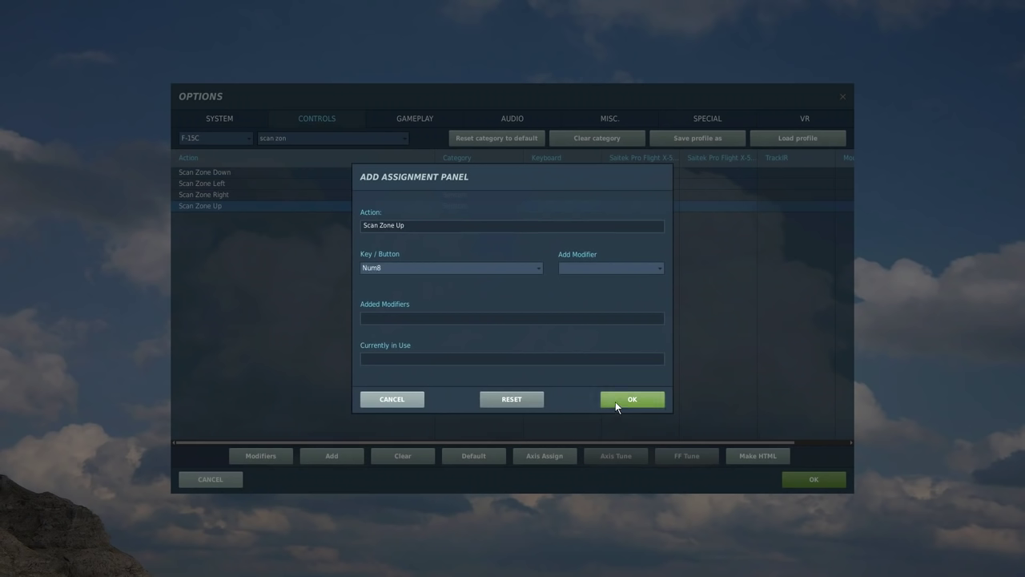
{"action": "left_click", "coordinate": [615, 400]}
Assign the keyboard keys Num4 to Scan Zone Left and Num6 to Scan Zone Right
{"action": "double_click", "coordinate": [555, 184]}
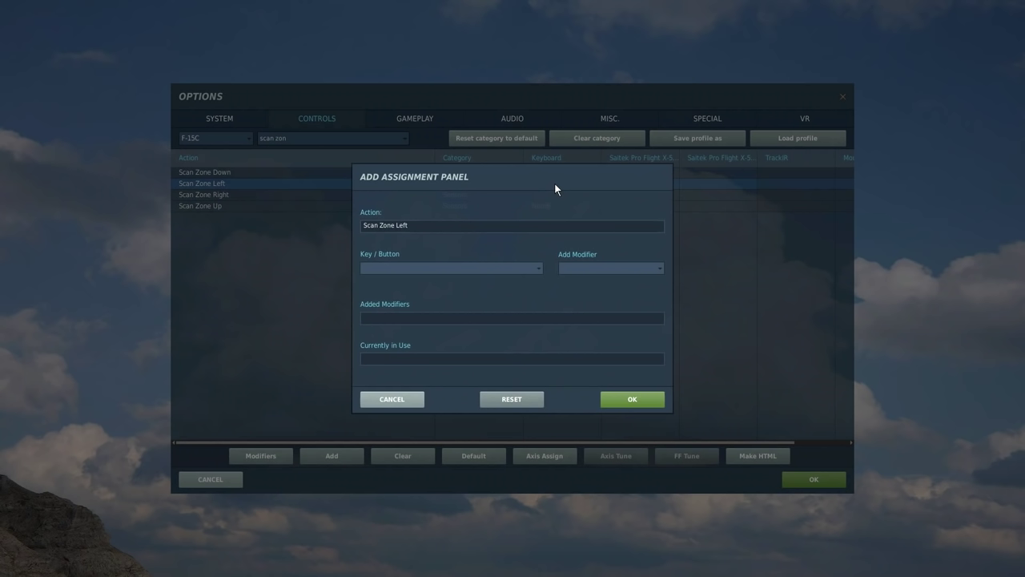
{"action": "key", "text": "KP_4"}
{"action": "left_click", "coordinate": [614, 400]}
{"action": "double_click", "coordinate": [564, 196]}
{"action": "key", "text": "KP_6"}
{"action": "left_click", "coordinate": [633, 400]}
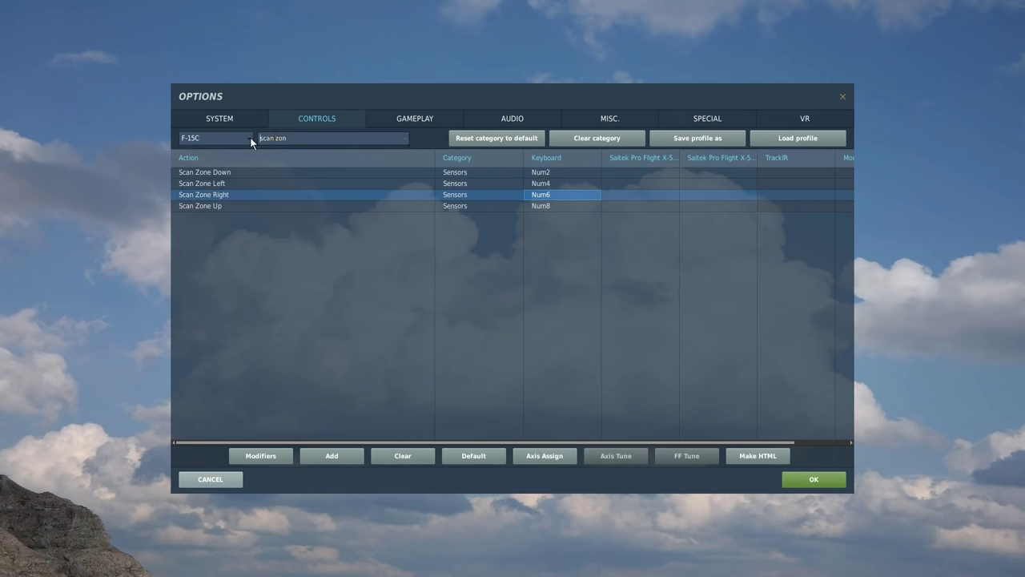
Search the actions for "pu" and assign the keyboard key Num0 to Radar Pulse Repeat Frequency Select
{"action": "key", "text": "BackSpace"}
{"action": "key", "text": "BackSpace"}
{"action": "key", "text": "BackSpace"}
{"action": "key", "text": "BackSpace"}
{"action": "key", "text": "BackSpace"}
{"action": "key", "text": "BackSpace"}
{"action": "key", "text": "BackSpace"}
{"action": "key", "text": "BackSpace"}
{"action": "type", "text": "pu"}
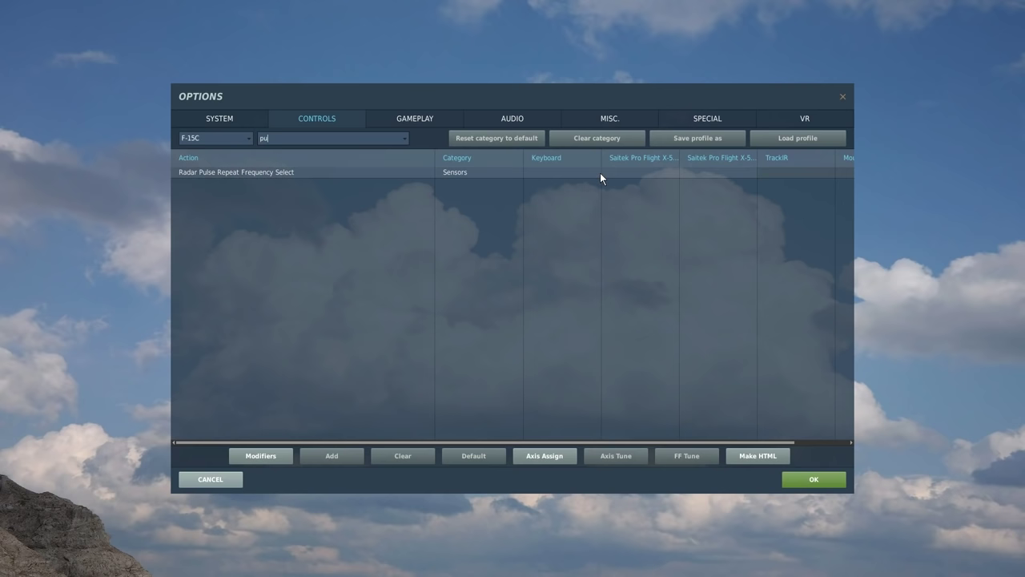
{"action": "double_click", "coordinate": [576, 176]}
{"action": "key", "text": "KP_0"}
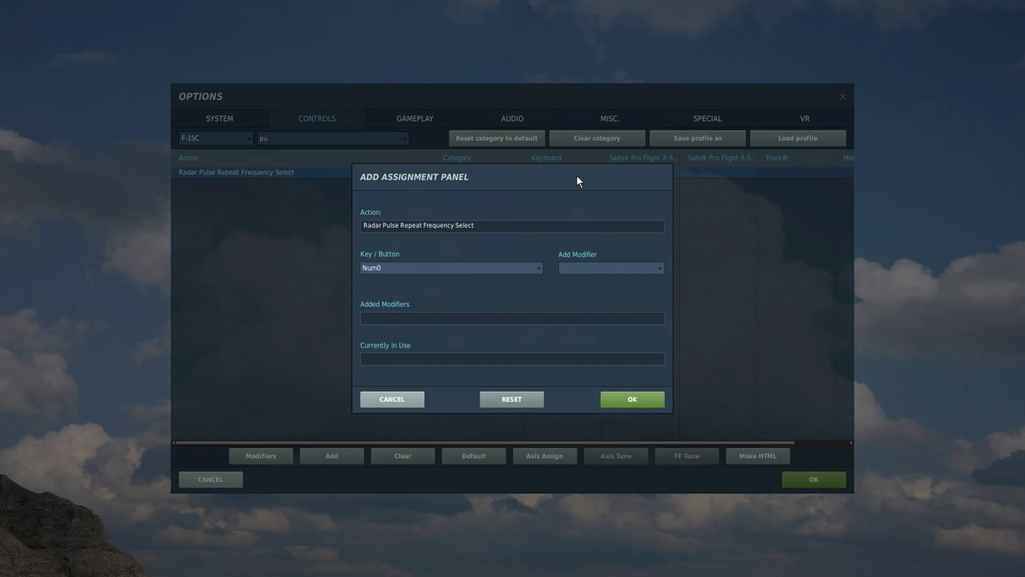
{"action": "left_click", "coordinate": [634, 402]}
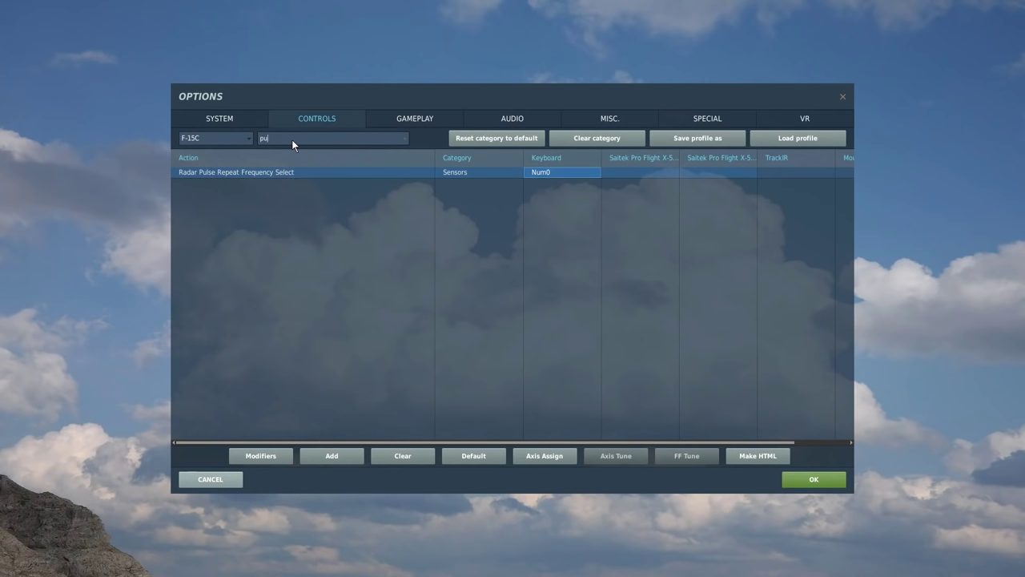
Search the actions for "pred" and assign the keyboard key Num. to Predicted Target Range Increase
{"action": "key", "text": "BackSpace"}
{"action": "key", "text": "BackSpace"}
{"action": "type", "text": "pres"}
{"action": "key", "text": "BackSpace"}
{"action": "type", "text": "d"}
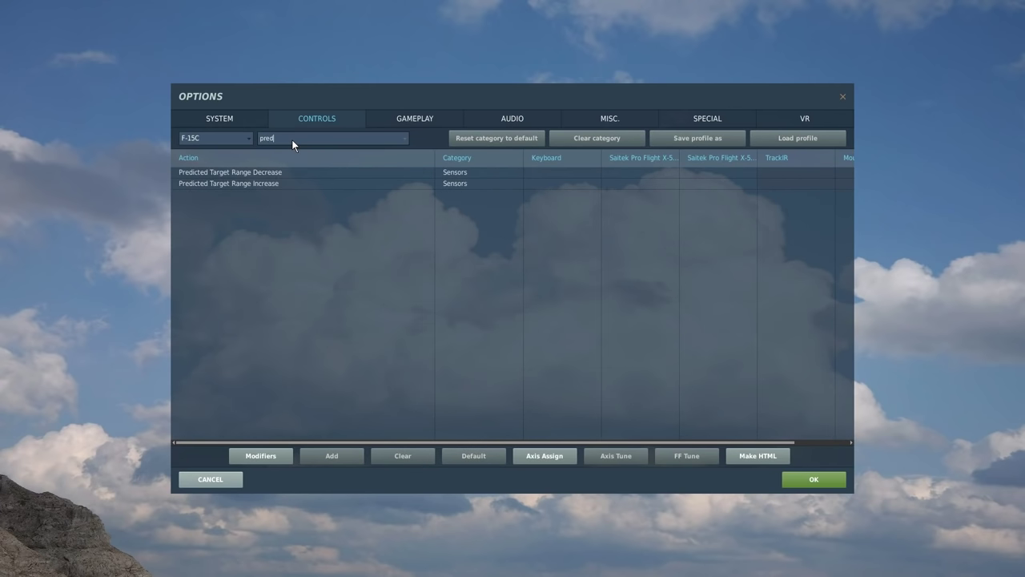
{"action": "left_click", "coordinate": [297, 185]}
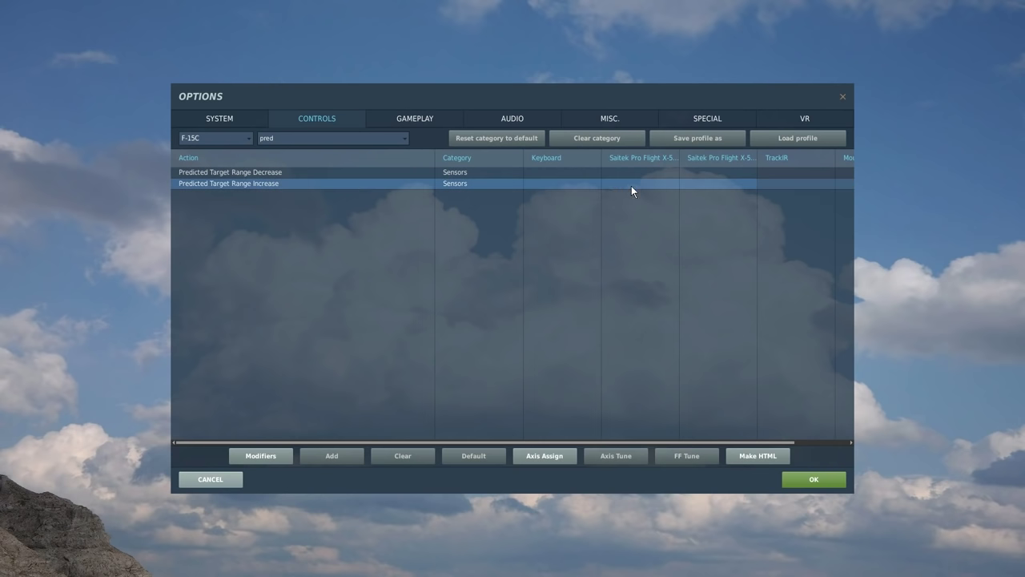
{"action": "double_click", "coordinate": [579, 184]}
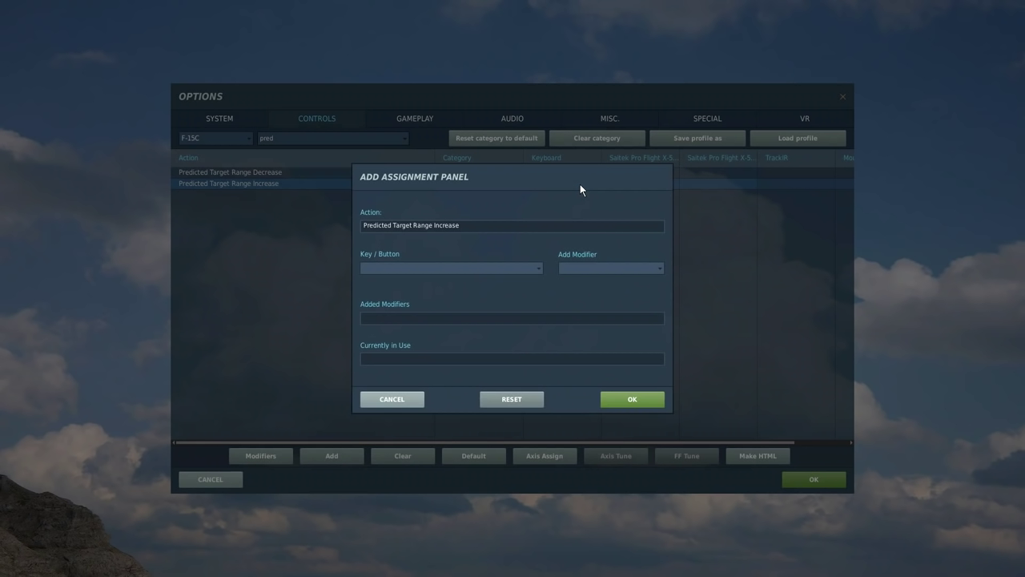
{"action": "key", "text": "KP_Decimal"}
{"action": "left_click", "coordinate": [630, 400]}
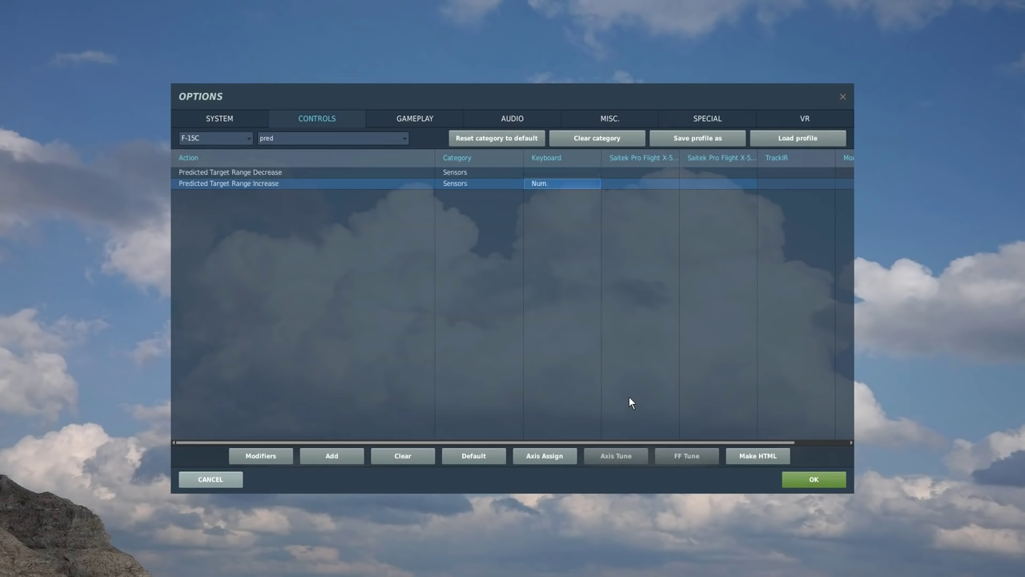